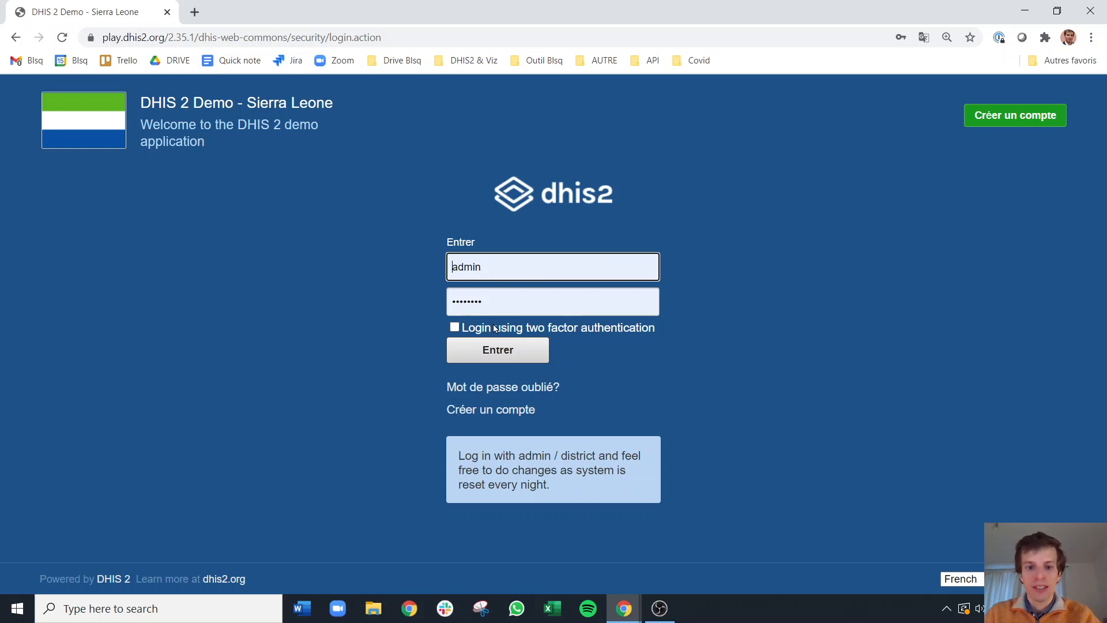
Sign in to the DHIS 2 demo with the prefilled credentials and open the Maintenance app.
{"action": "left_click", "coordinate": [495, 347]}
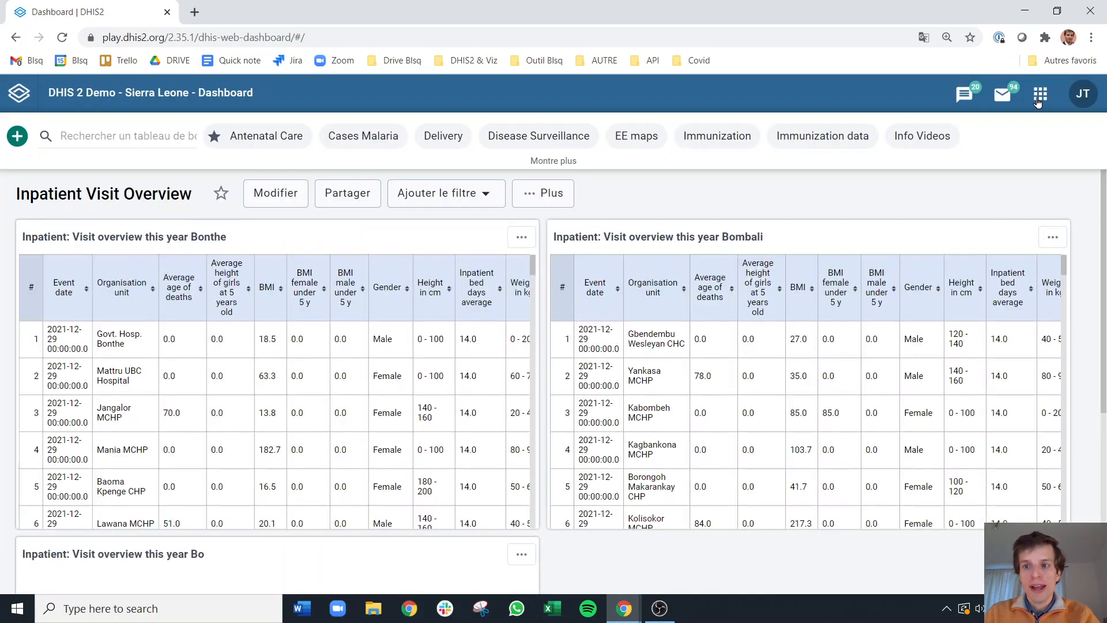
{"action": "left_click", "coordinate": [1039, 98]}
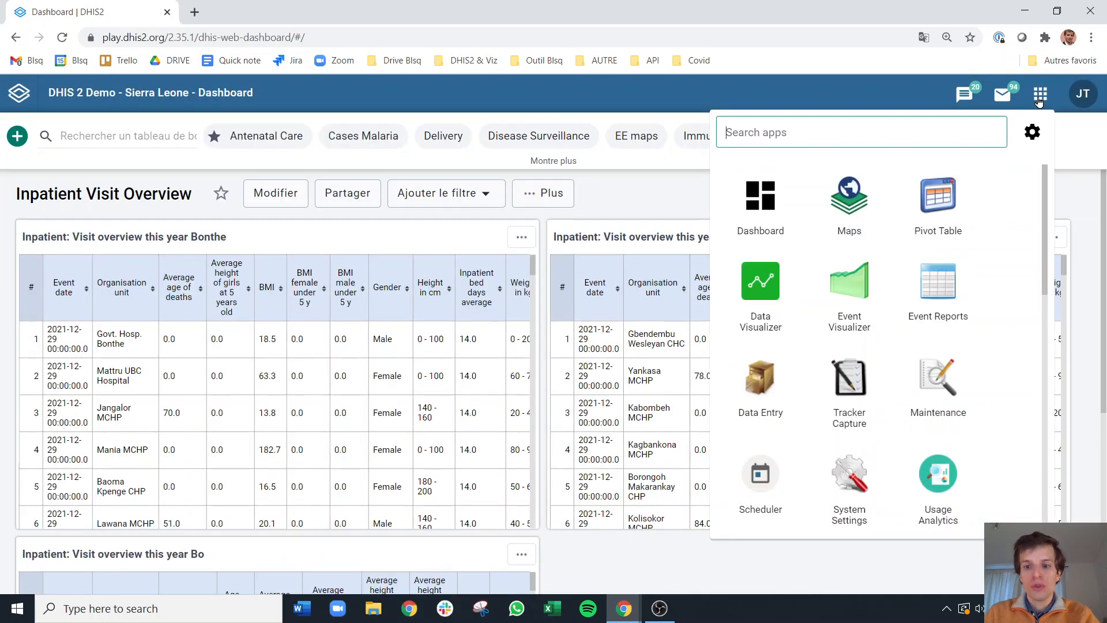
{"action": "left_click", "coordinate": [939, 383]}
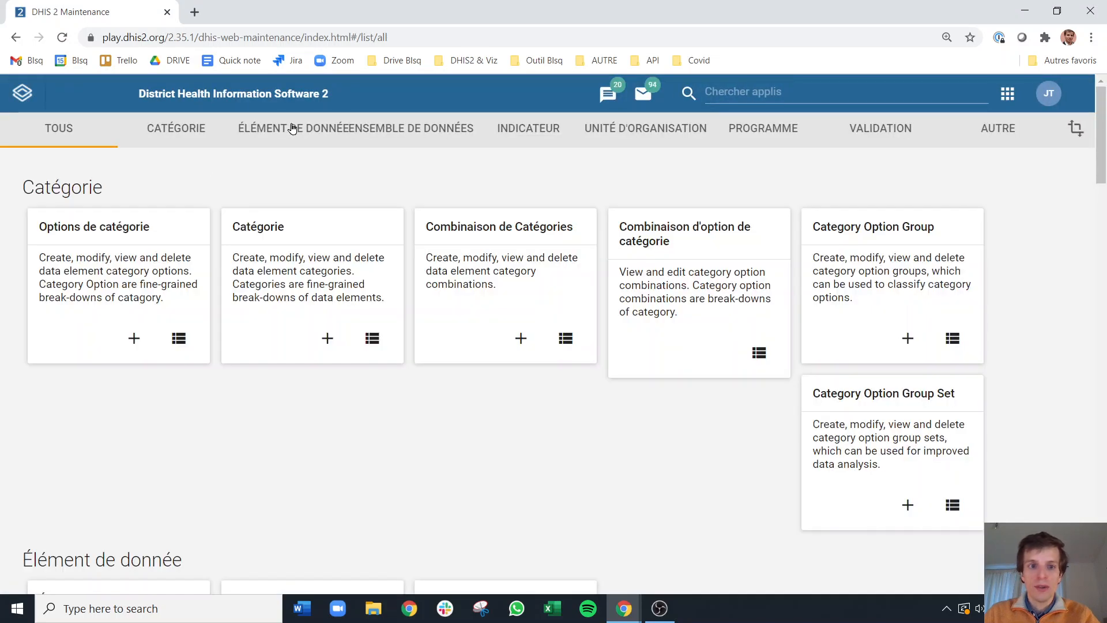
Open the list of data sets and start creating a new data set.
{"action": "left_click", "coordinate": [433, 130]}
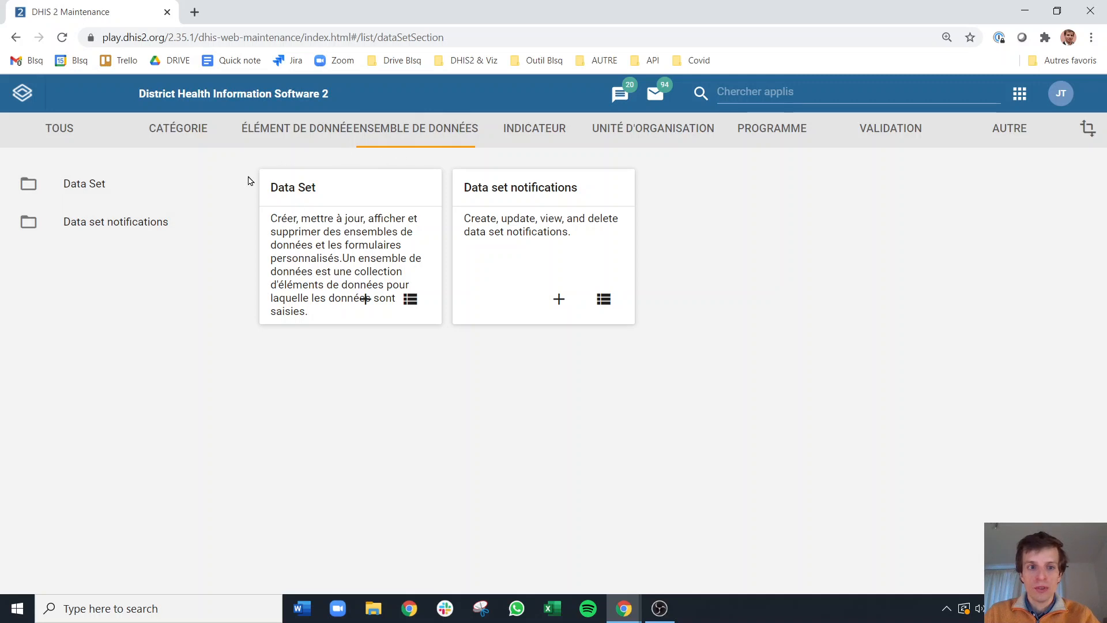
{"action": "left_click", "coordinate": [102, 186]}
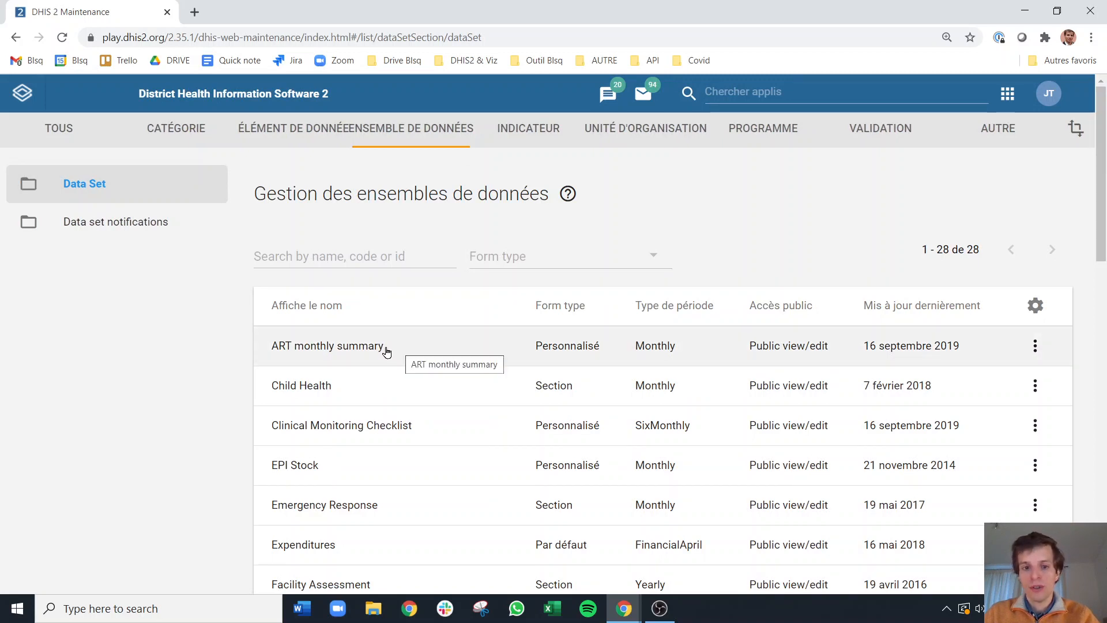
{"action": "scroll", "coordinate": [383, 351], "scroll_direction": "down", "scroll_amount": 3}
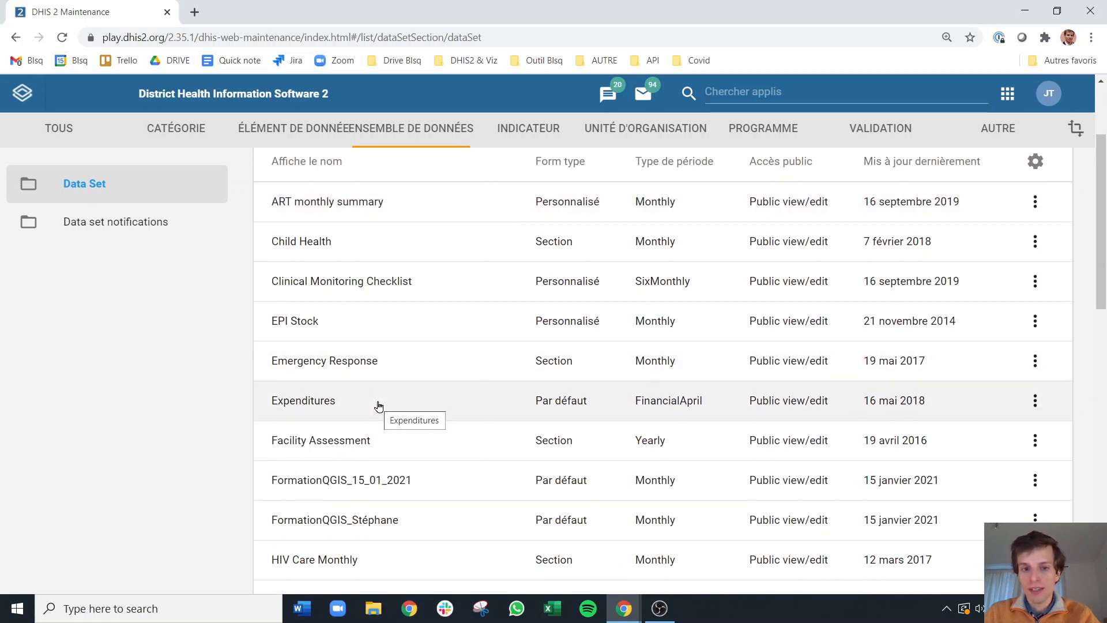
{"action": "scroll", "coordinate": [378, 386], "scroll_direction": "up", "scroll_amount": 2}
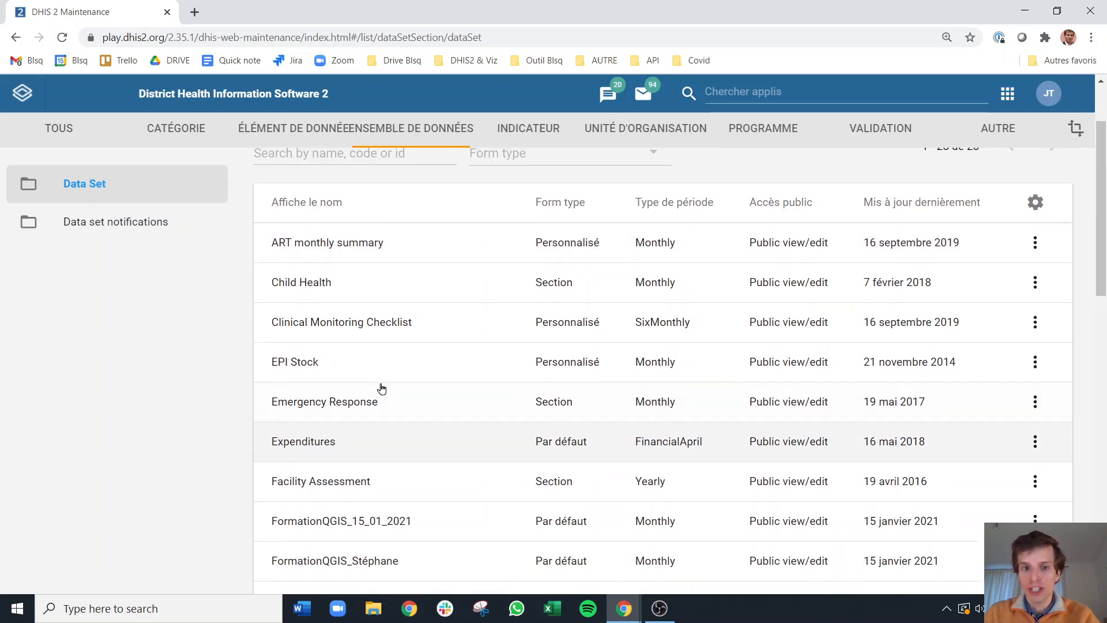
{"action": "scroll", "coordinate": [377, 386], "scroll_direction": "up", "scroll_amount": 1}
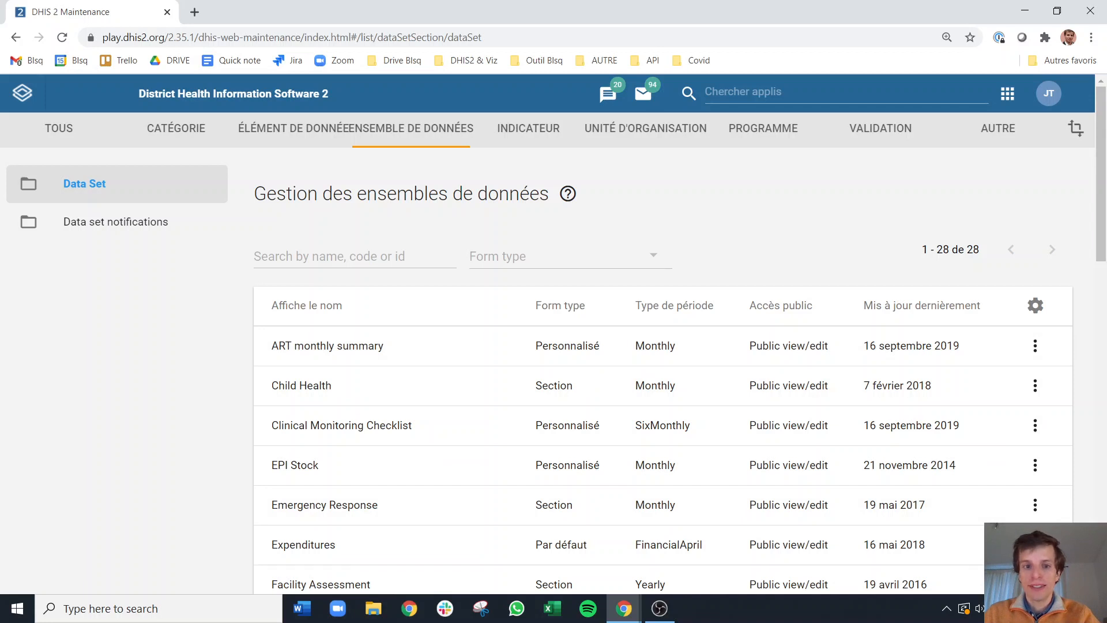
{"action": "left_click", "coordinate": [1052, 551]}
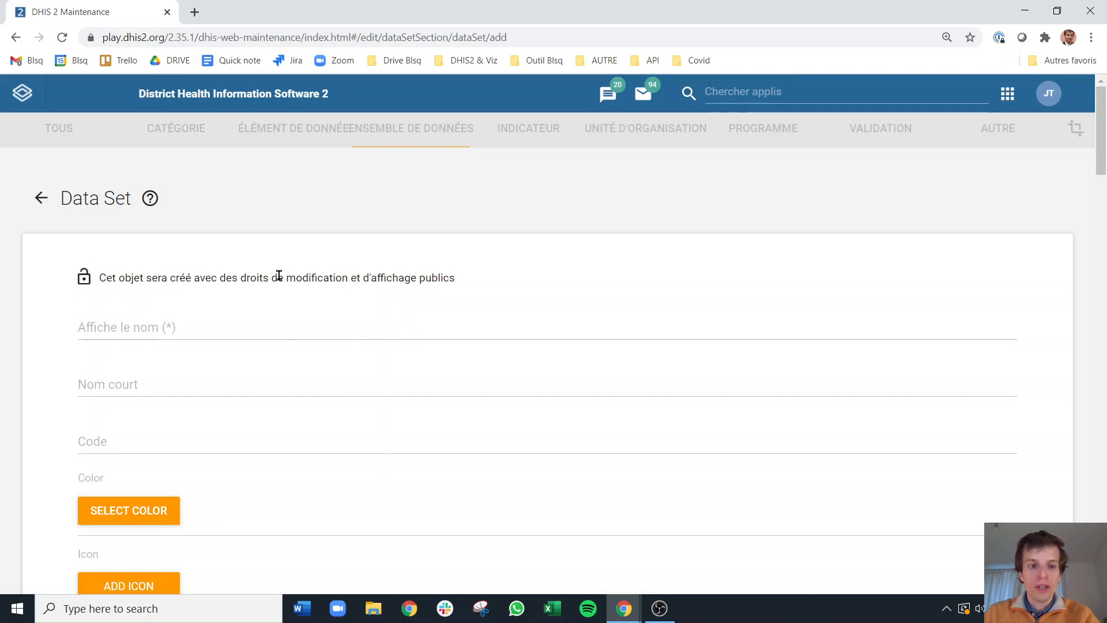
Set both the name and the short name of the new data set to Training_QGIS2021.
{"action": "scroll", "coordinate": [237, 212], "scroll_direction": "down", "scroll_amount": 2}
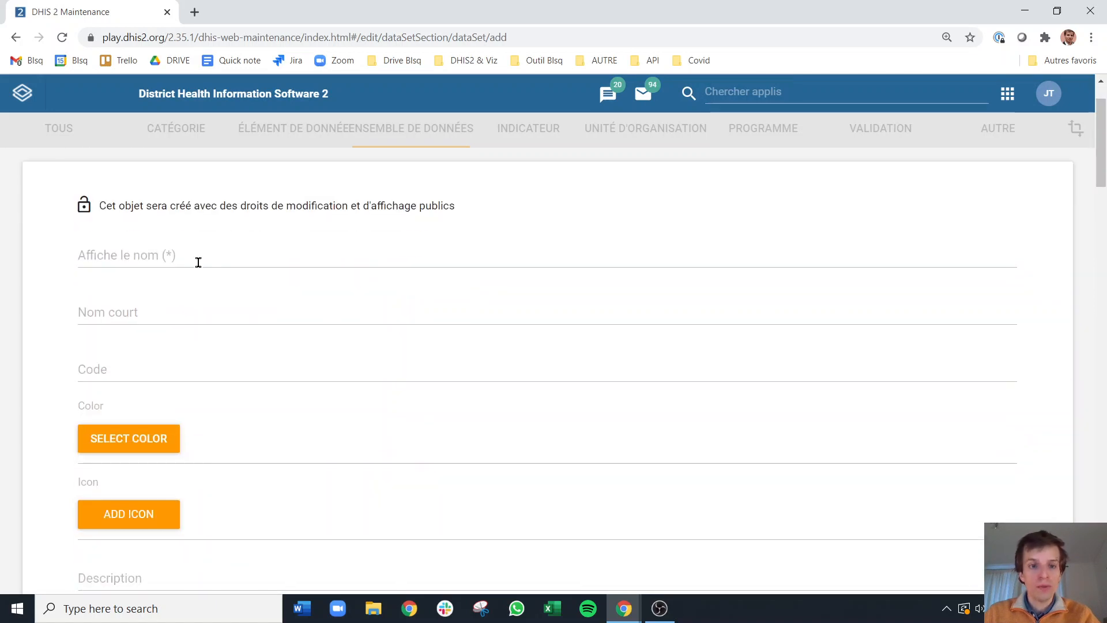
{"action": "left_click", "coordinate": [126, 259]}
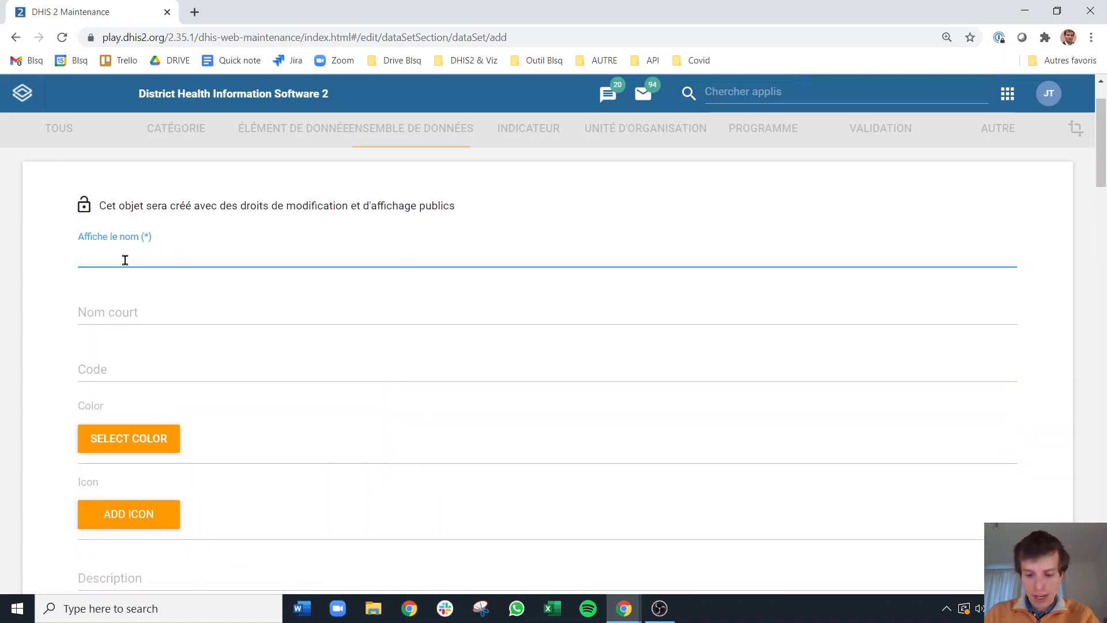
{"action": "type", "text": "Traininn"}
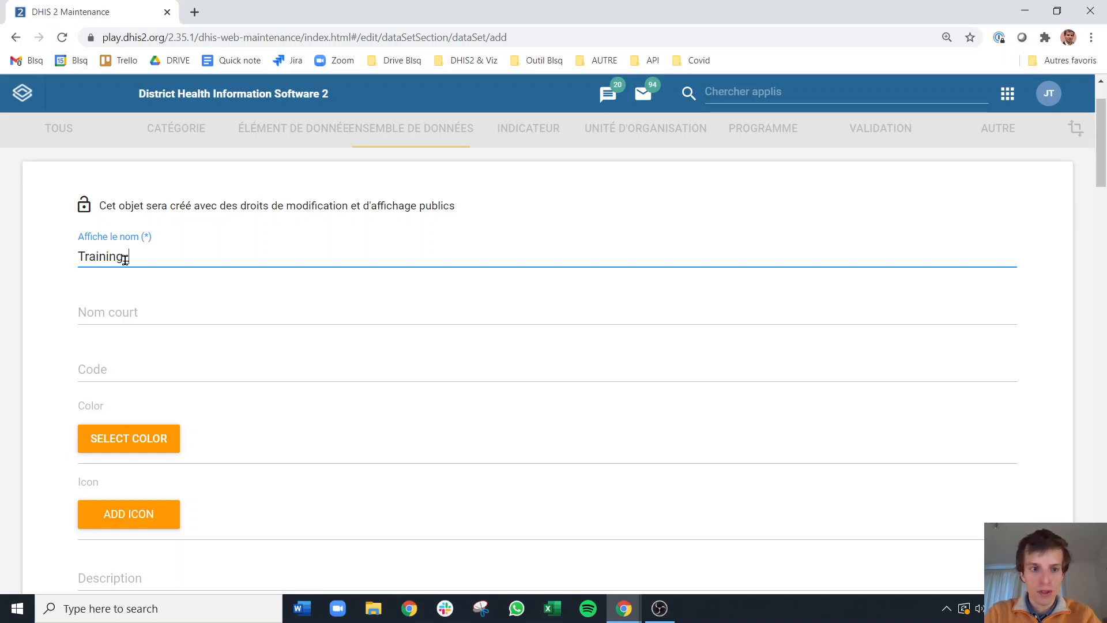
{"action": "type", "text": " QGIS2021"}
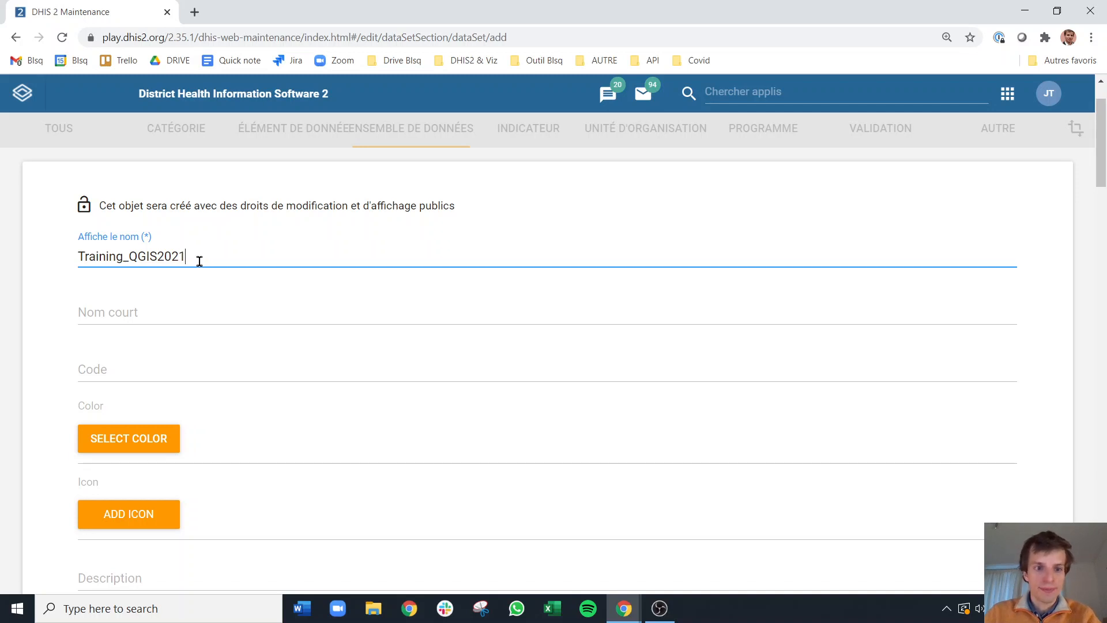
{"action": "left_click_drag", "start_coordinate": [199, 261], "coordinate": [32, 275]}
{"action": "key", "text": "ctrl+c"}
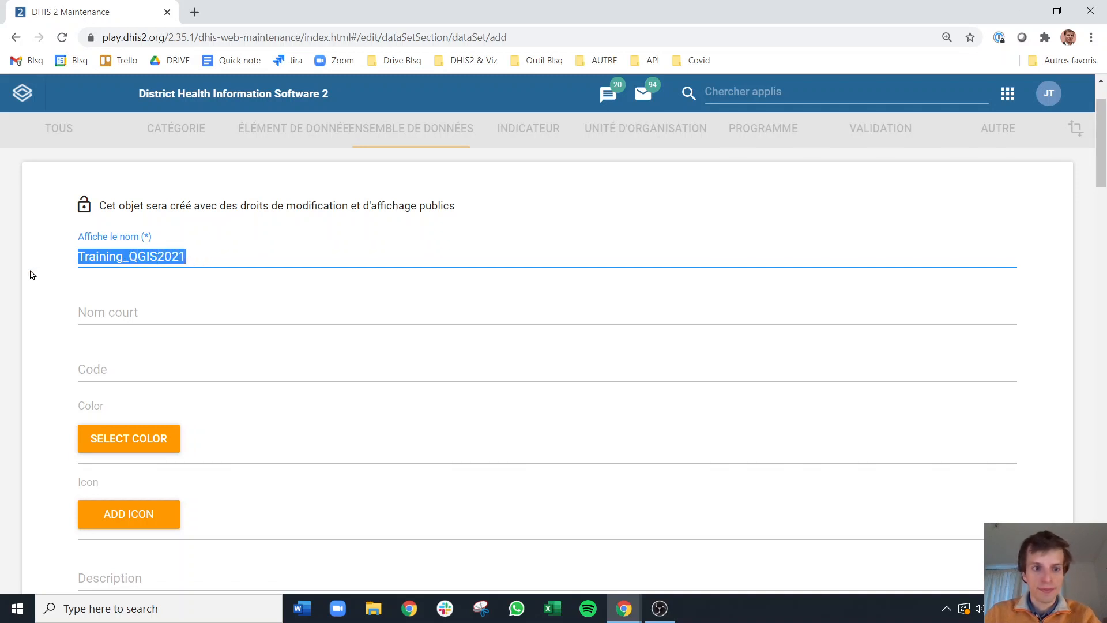
{"action": "left_click", "coordinate": [104, 305]}
{"action": "key", "text": "ctrl+v"}
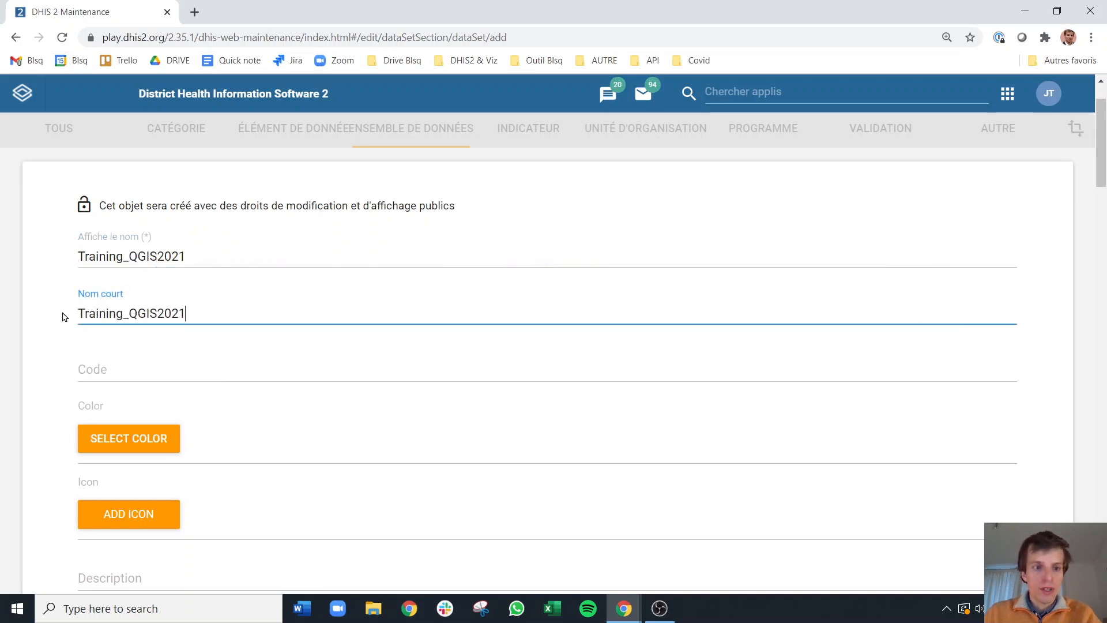
{"action": "left_click", "coordinate": [60, 309]}
Assign the data elements Total Population, Total population < 1 year and Total population < 5 years to the data set.
{"action": "scroll", "coordinate": [57, 300], "scroll_direction": "down", "scroll_amount": 1}
{"action": "scroll", "coordinate": [70, 303], "scroll_direction": "down", "scroll_amount": 5}
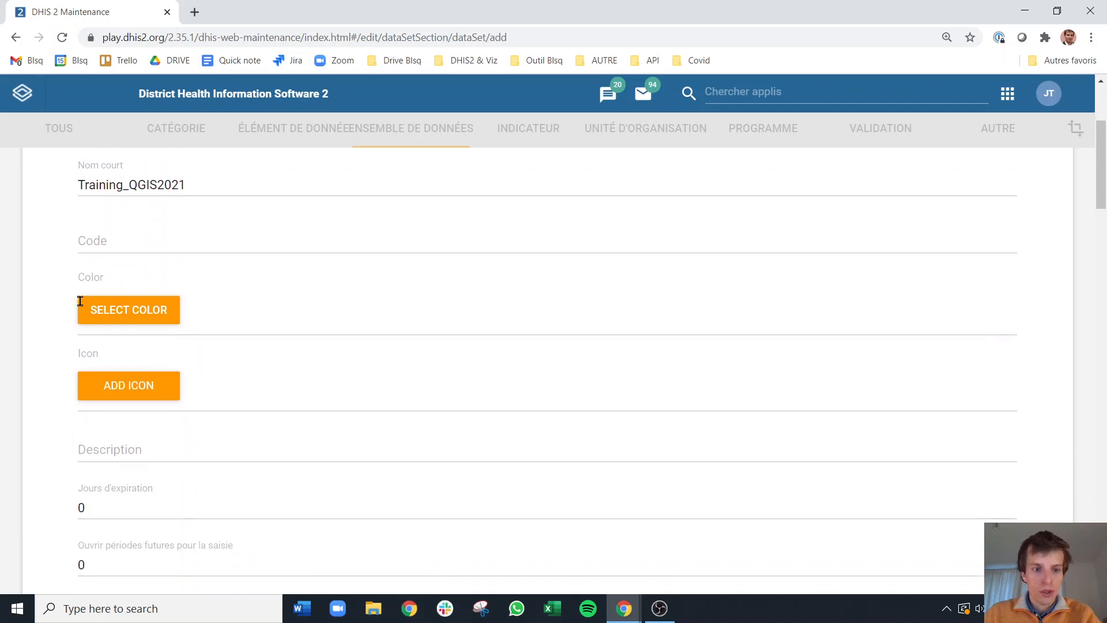
{"action": "scroll", "coordinate": [81, 306], "scroll_direction": "down", "scroll_amount": 4}
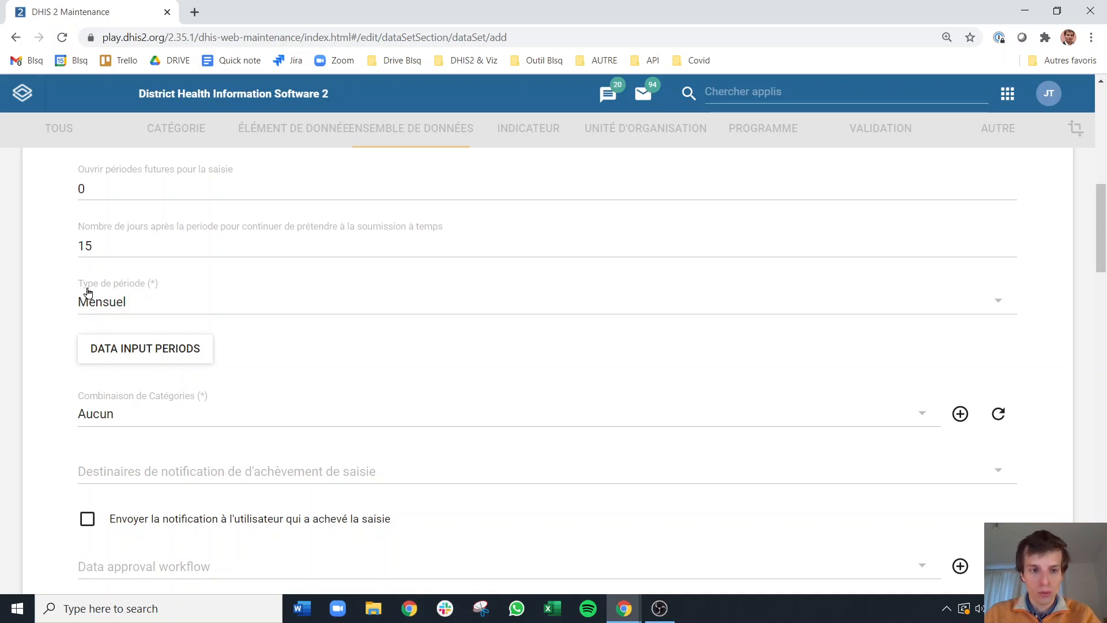
{"action": "scroll", "coordinate": [88, 293], "scroll_direction": "down", "scroll_amount": 1}
{"action": "scroll", "coordinate": [87, 293], "scroll_direction": "down", "scroll_amount": 8}
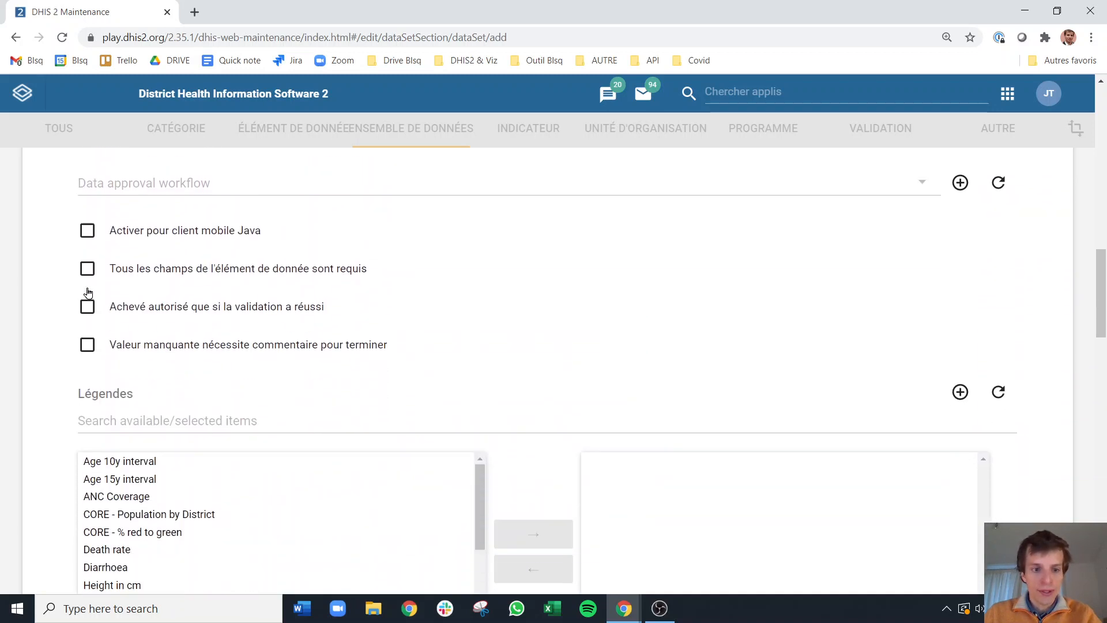
{"action": "scroll", "coordinate": [88, 287], "scroll_direction": "down", "scroll_amount": 6}
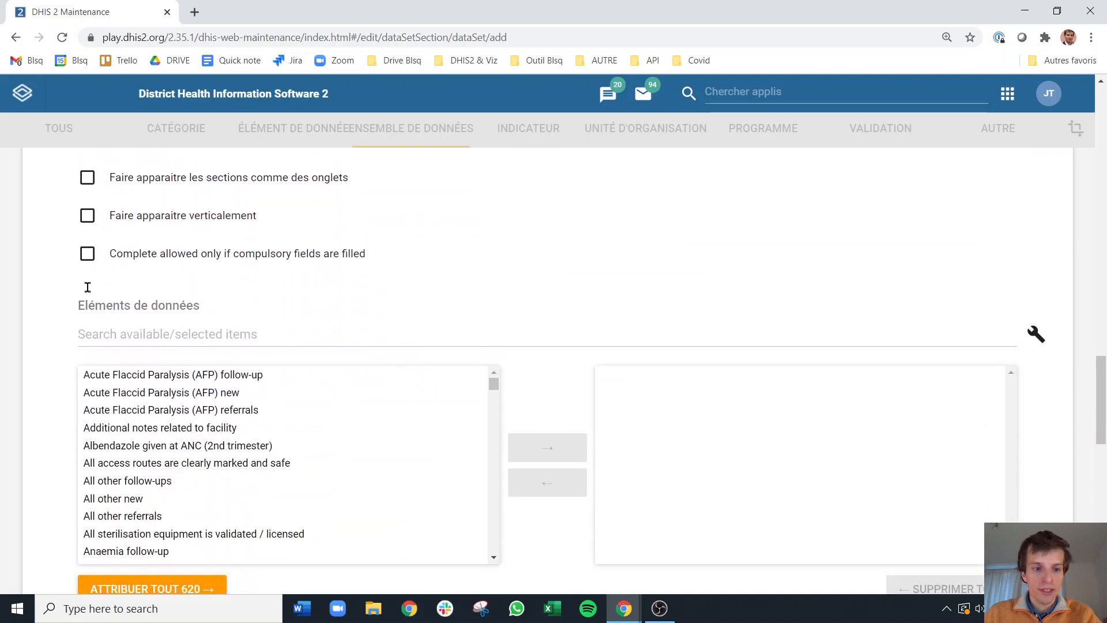
{"action": "scroll", "coordinate": [86, 303], "scroll_direction": "down", "scroll_amount": 1}
{"action": "left_click", "coordinate": [102, 261]}
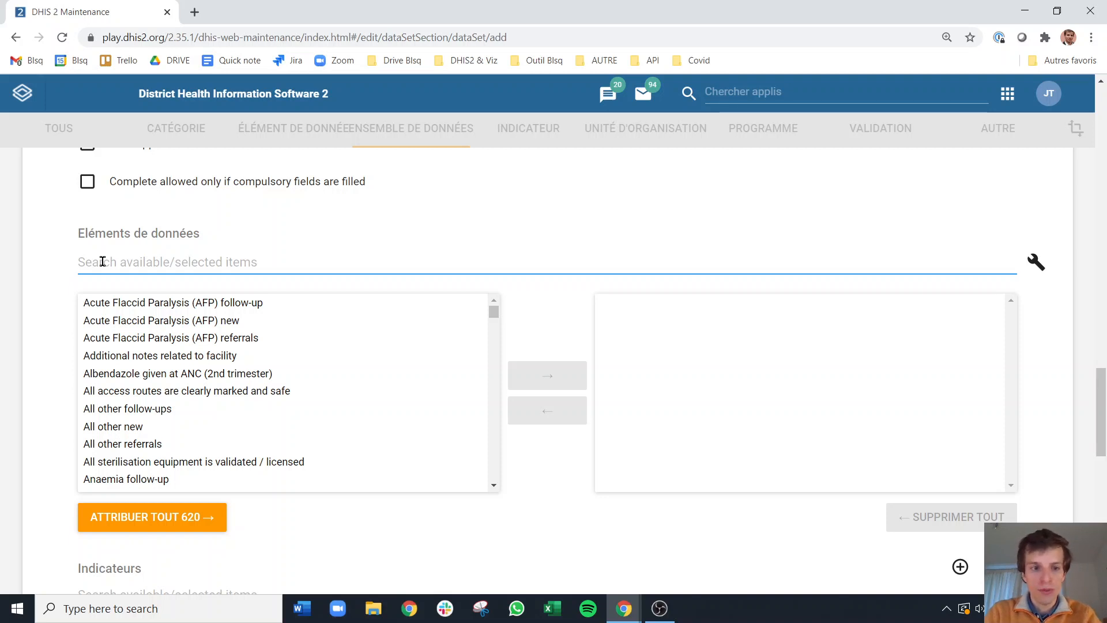
{"action": "type", "text": "Total po"}
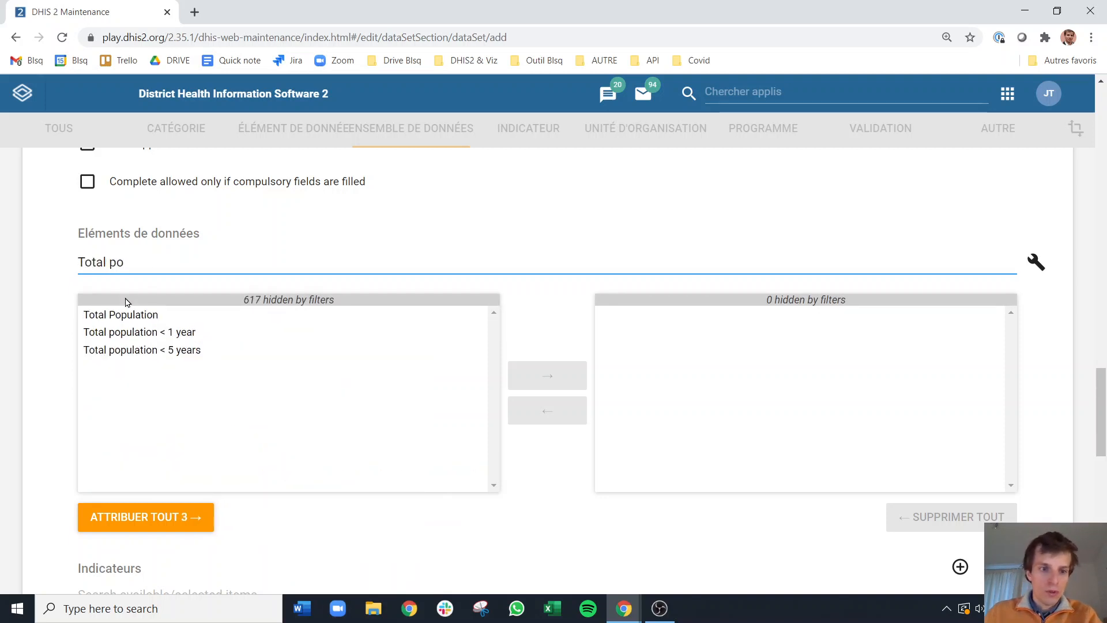
{"action": "left_click", "coordinate": [128, 314]}
{"action": "left_click", "coordinate": [141, 333], "text": "ctrl"}
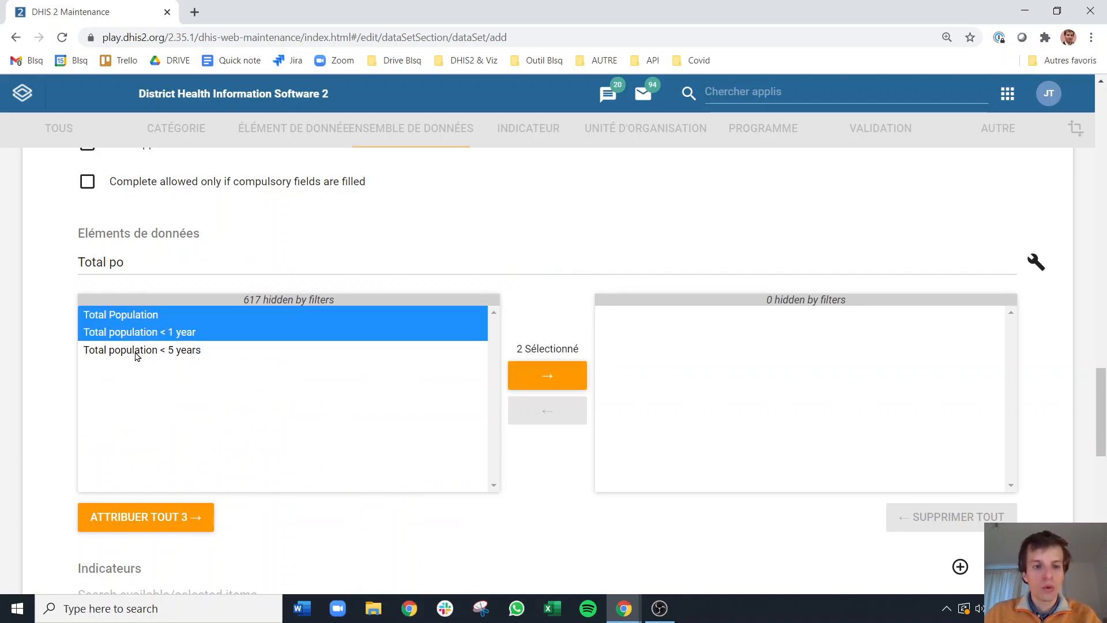
{"action": "left_click", "coordinate": [136, 351], "text": "ctrl"}
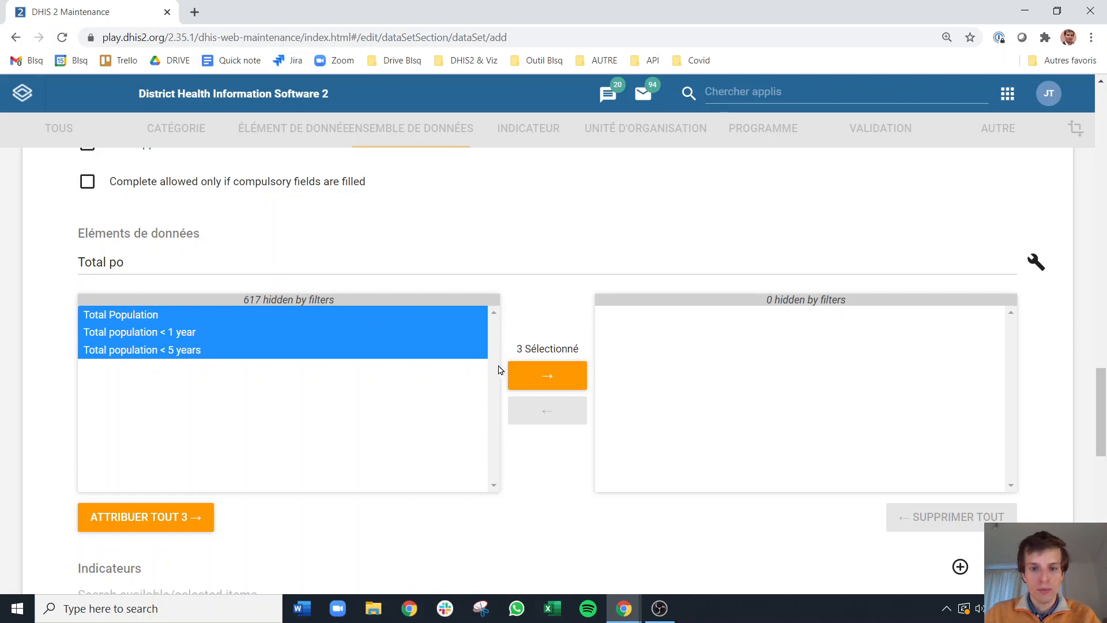
{"action": "left_click", "coordinate": [558, 377]}
Assign the "Facility has access to" data elements for running water, stable electrical power and stable Internet connectivity to the data set.
{"action": "triple_click", "coordinate": [146, 262]}
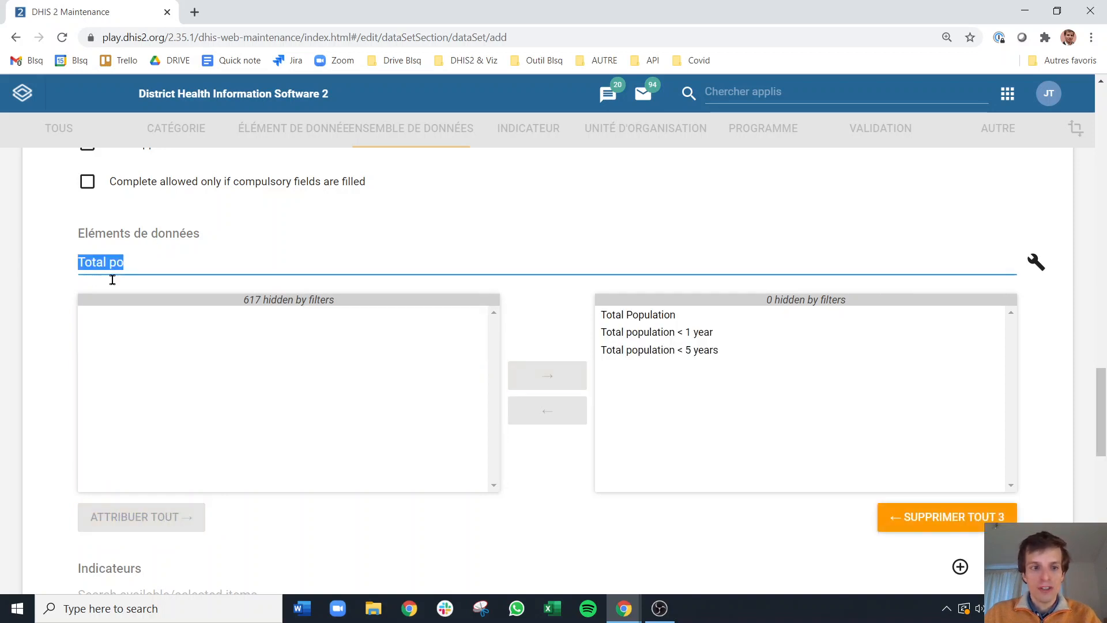
{"action": "key", "text": "BackSpace"}
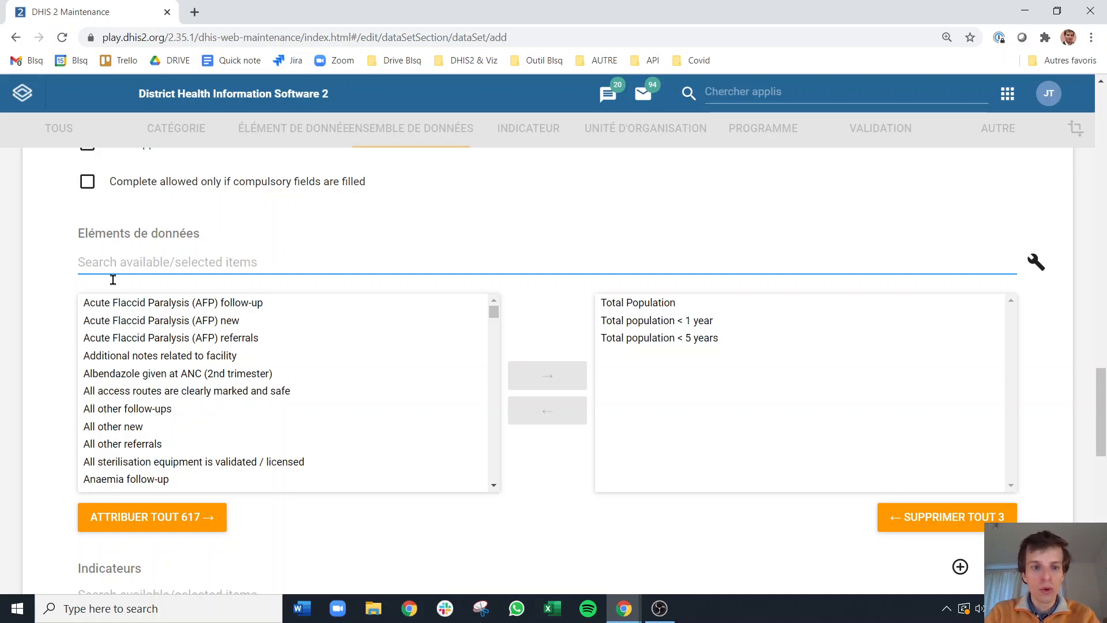
{"action": "type", "text": "Facil"}
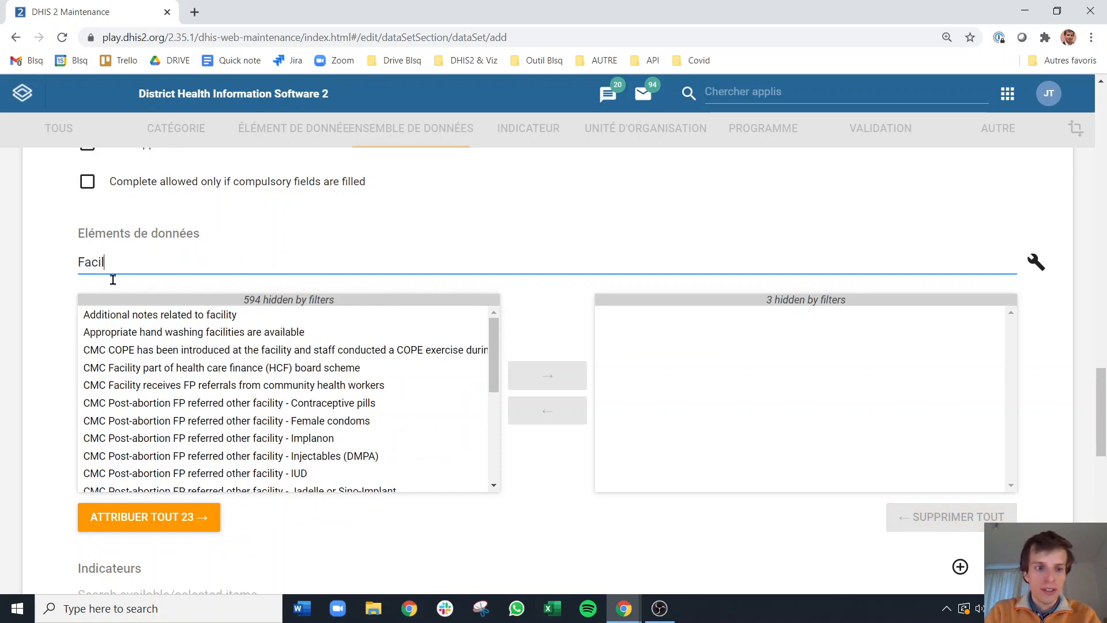
{"action": "type", "text": "ity has"}
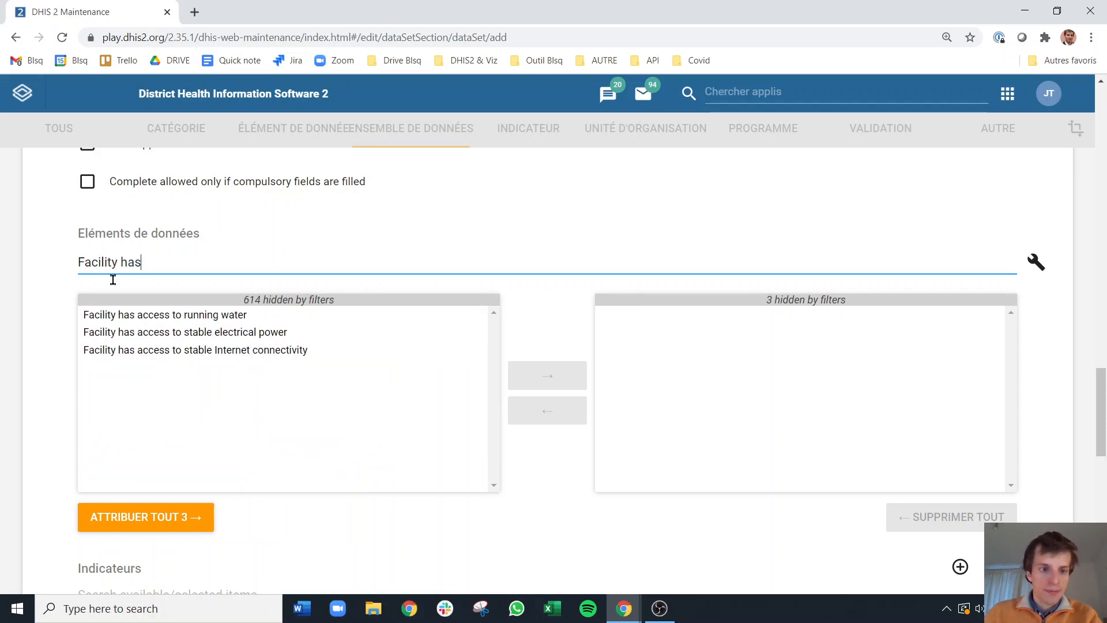
{"action": "left_click", "coordinate": [155, 319]}
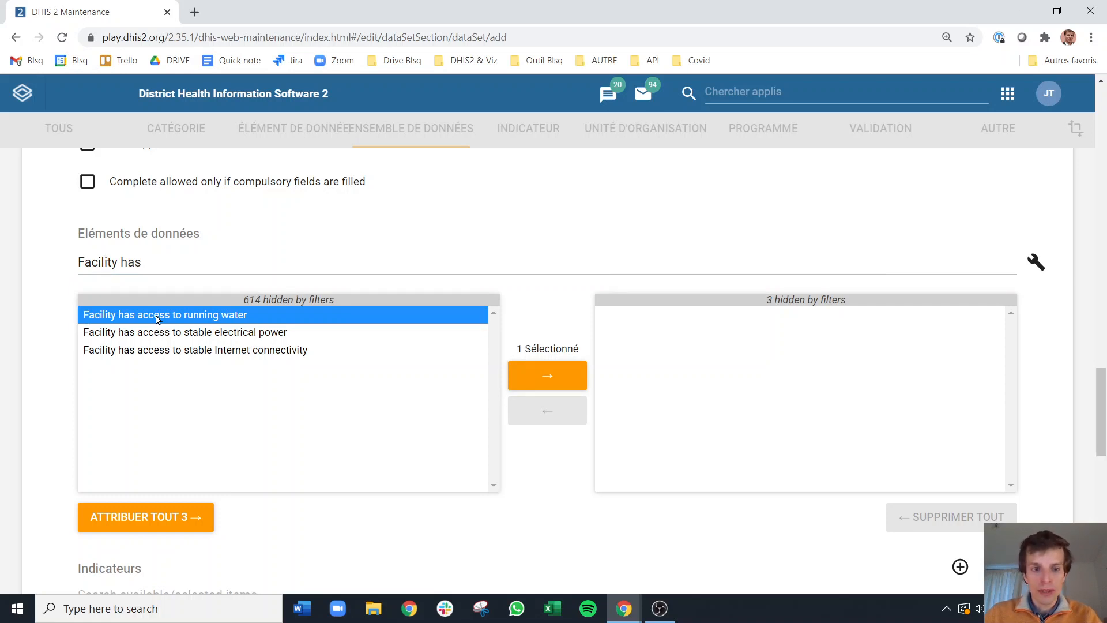
{"action": "left_click", "coordinate": [180, 338], "text": "ctrl"}
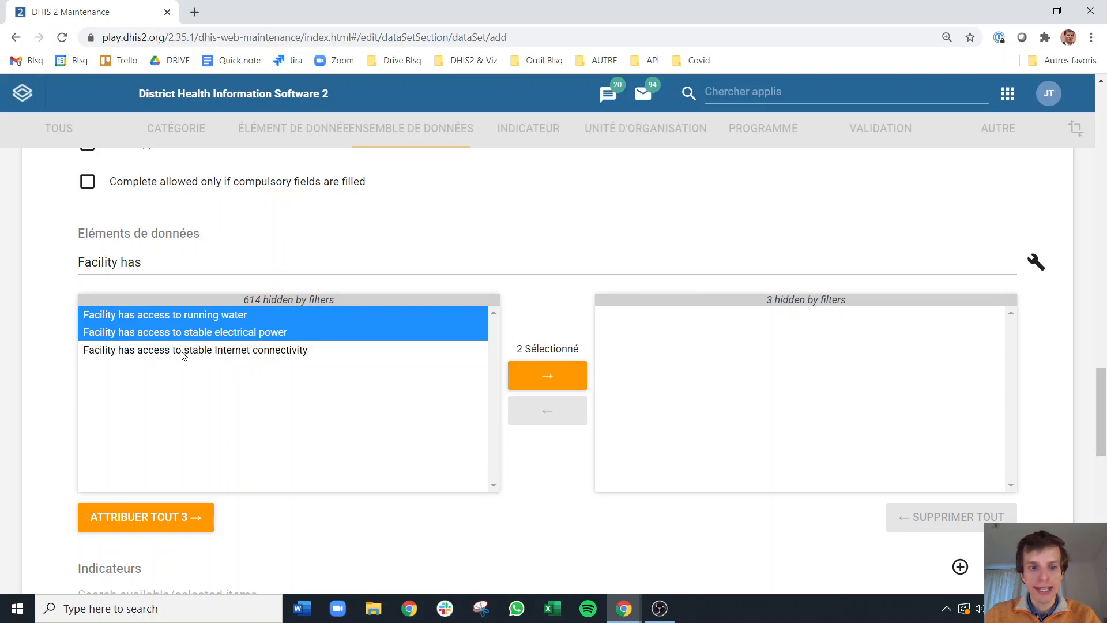
{"action": "left_click", "coordinate": [182, 353], "text": "ctrl"}
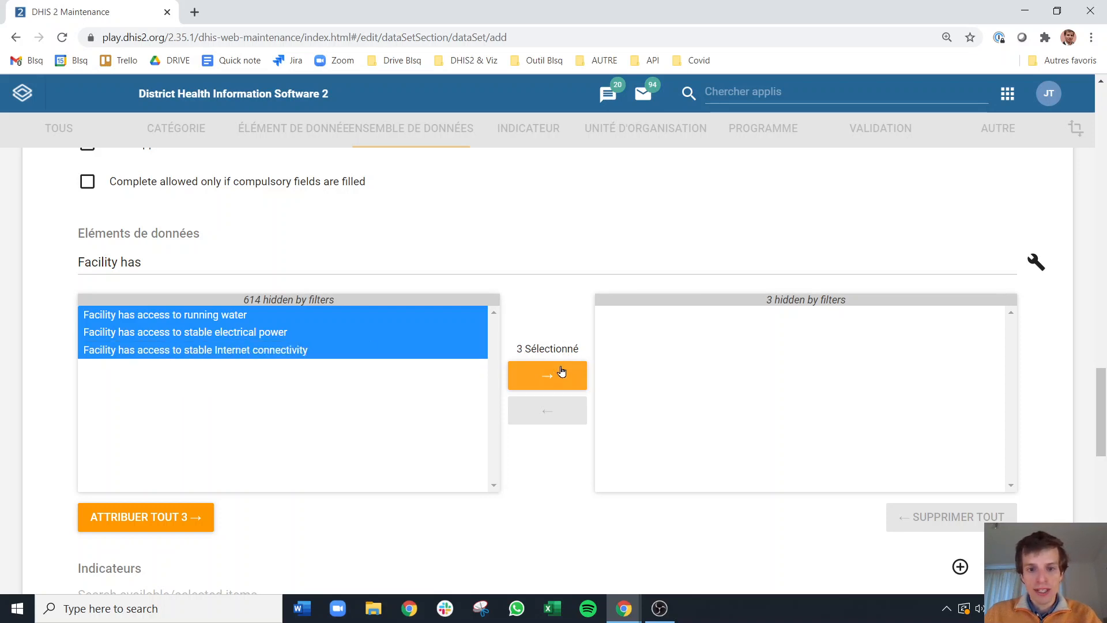
{"action": "left_click", "coordinate": [559, 376]}
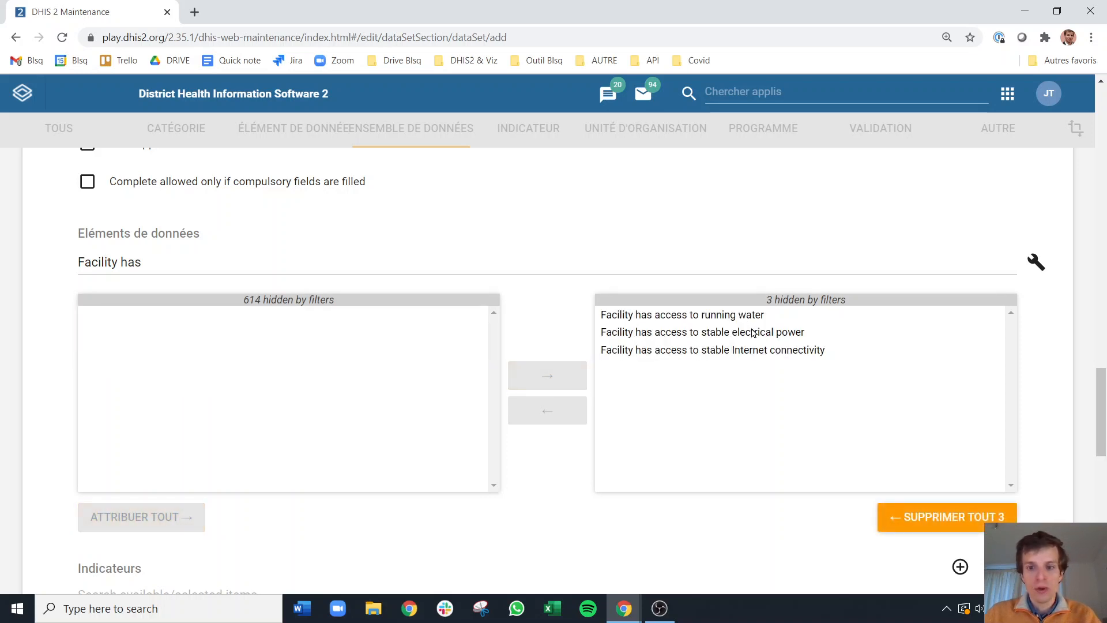
Filter the data elements by "Live bir" and assign Live births to the data set.
{"action": "left_click_drag", "start_coordinate": [166, 261], "coordinate": [91, 272]}
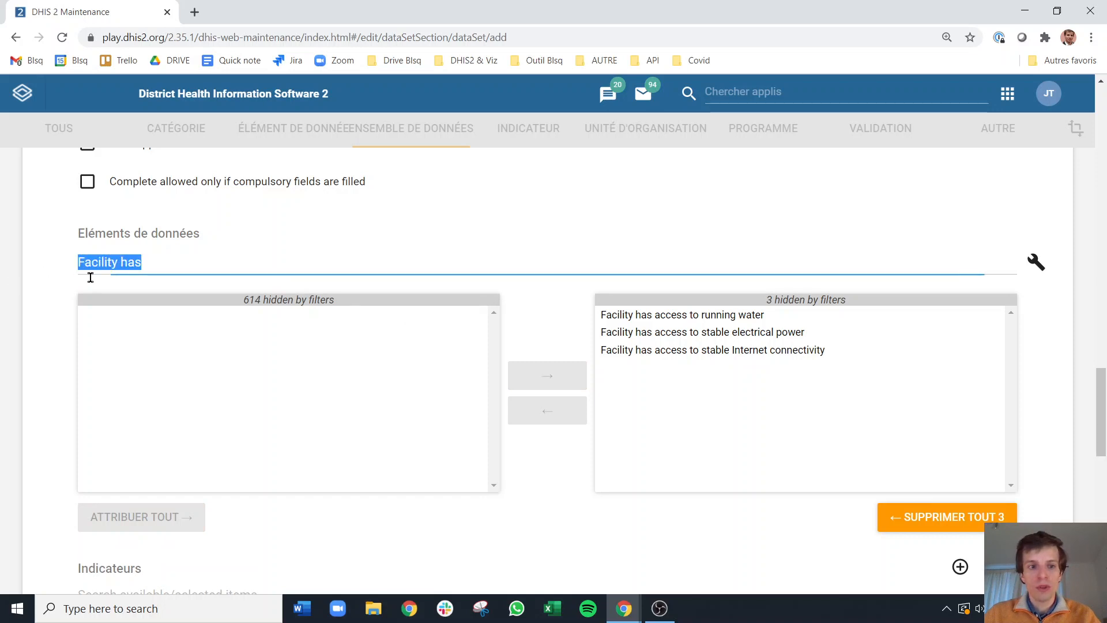
{"action": "key", "text": "BackSpace"}
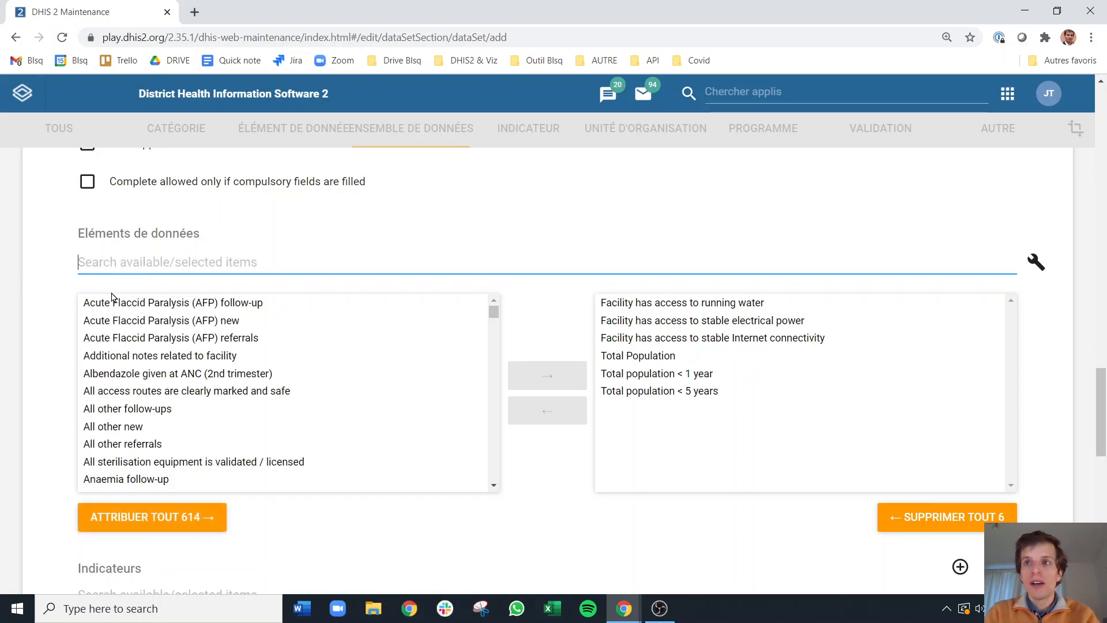
{"action": "type", "text": "Live bir"}
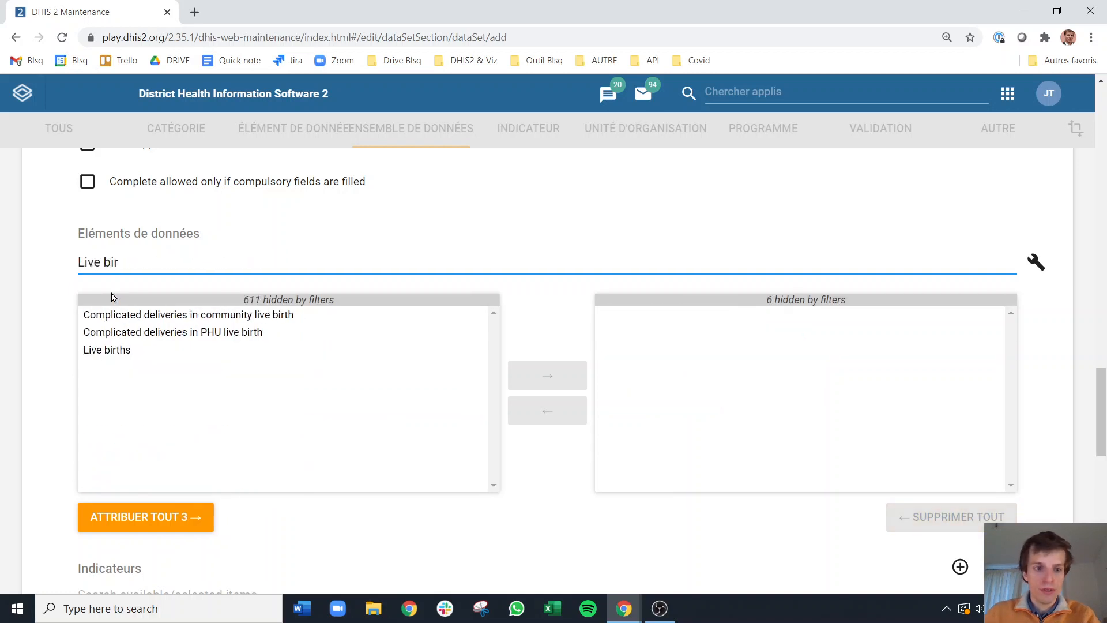
{"action": "left_click", "coordinate": [121, 349]}
{"action": "left_click", "coordinate": [539, 377]}
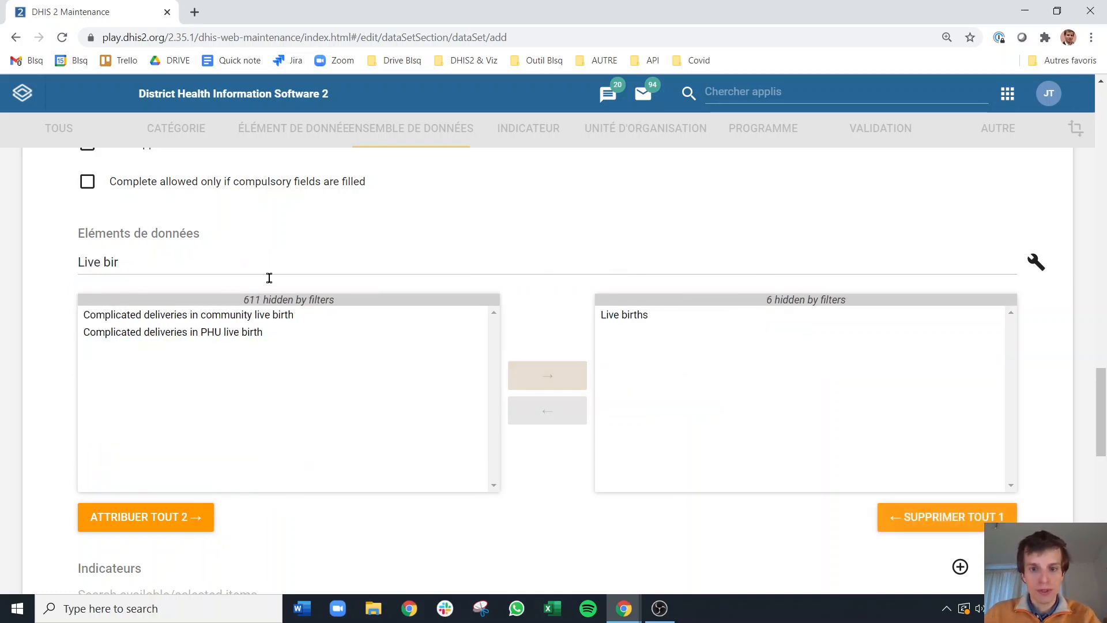
Filter the data elements by "ANC" and assign ANC 1st visit to the data set.
{"action": "left_click_drag", "start_coordinate": [161, 264], "coordinate": [46, 277]}
{"action": "type", "text": "A"}
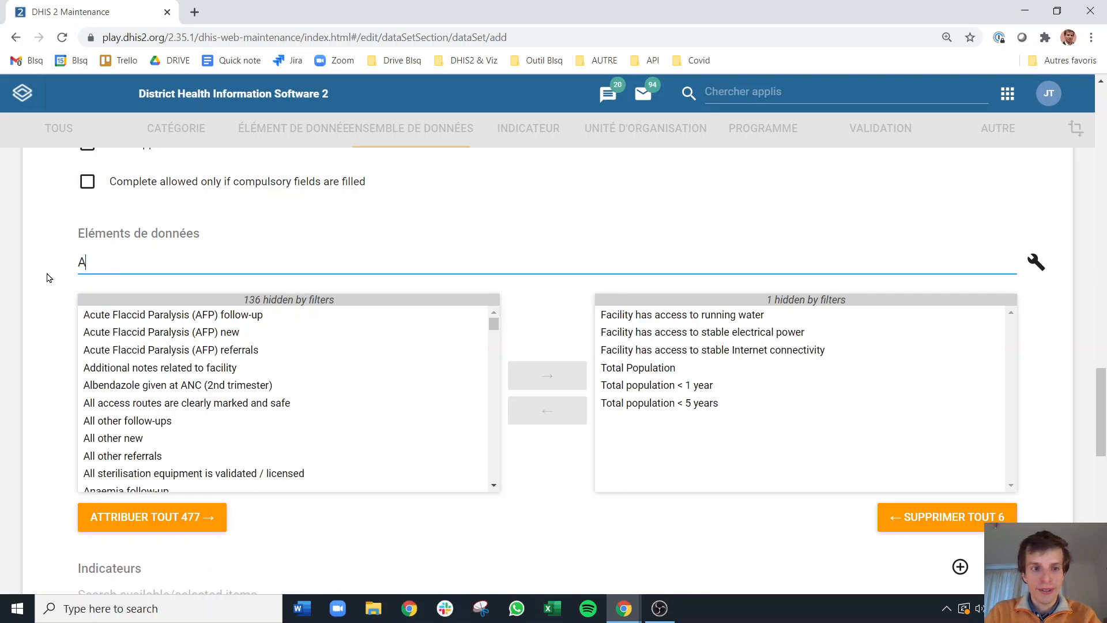
{"action": "type", "text": "NC"}
{"action": "left_click", "coordinate": [124, 332]}
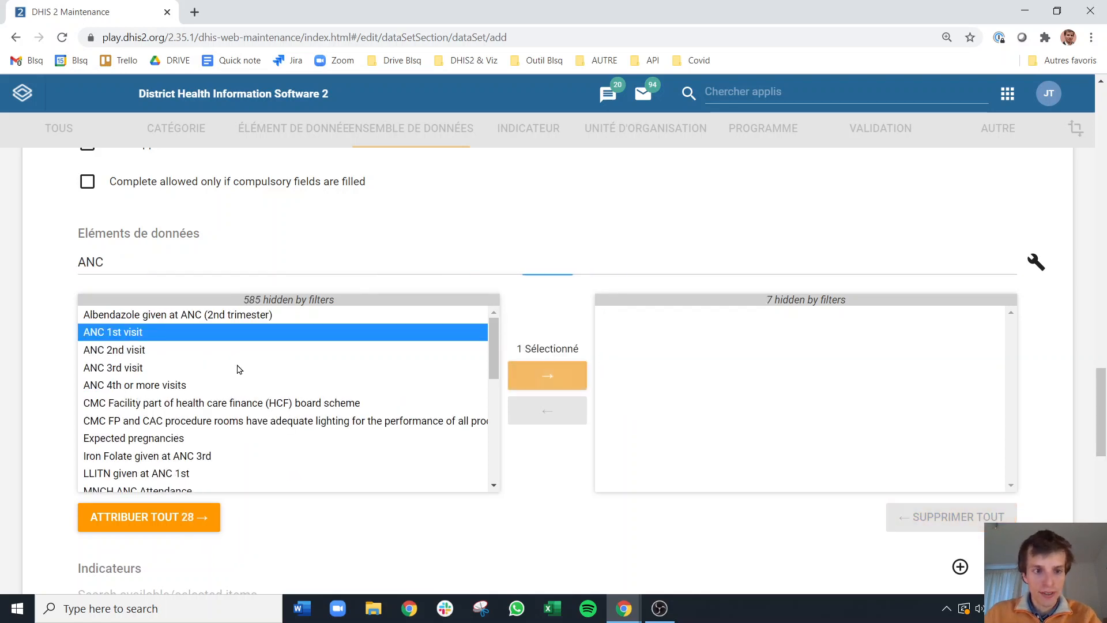
{"action": "left_click", "coordinate": [539, 377]}
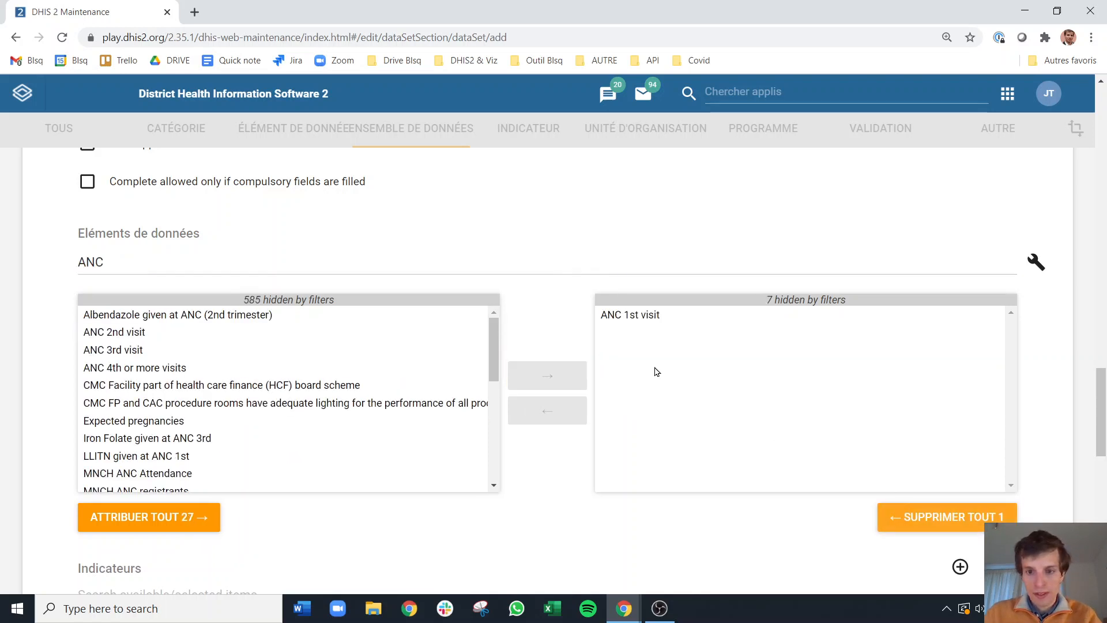
Filter the data elements by "Doct" and assign Doctor to the data set.
{"action": "left_click_drag", "start_coordinate": [165, 270], "coordinate": [40, 267]}
{"action": "key", "text": "BackSpace"}
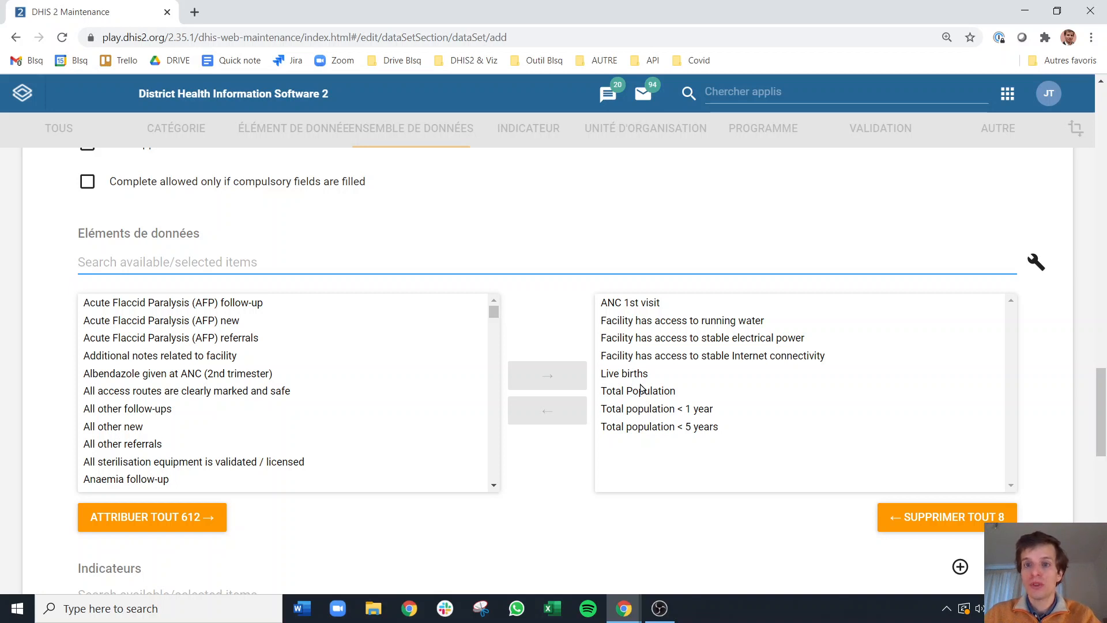
{"action": "type", "text": "Doct"}
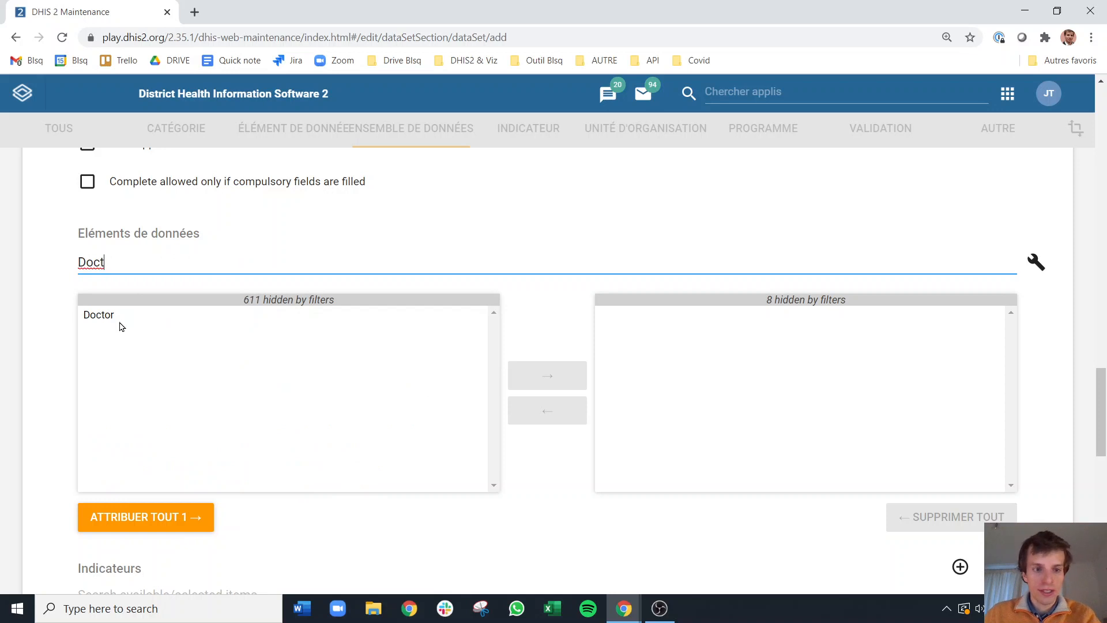
{"action": "left_click", "coordinate": [122, 316]}
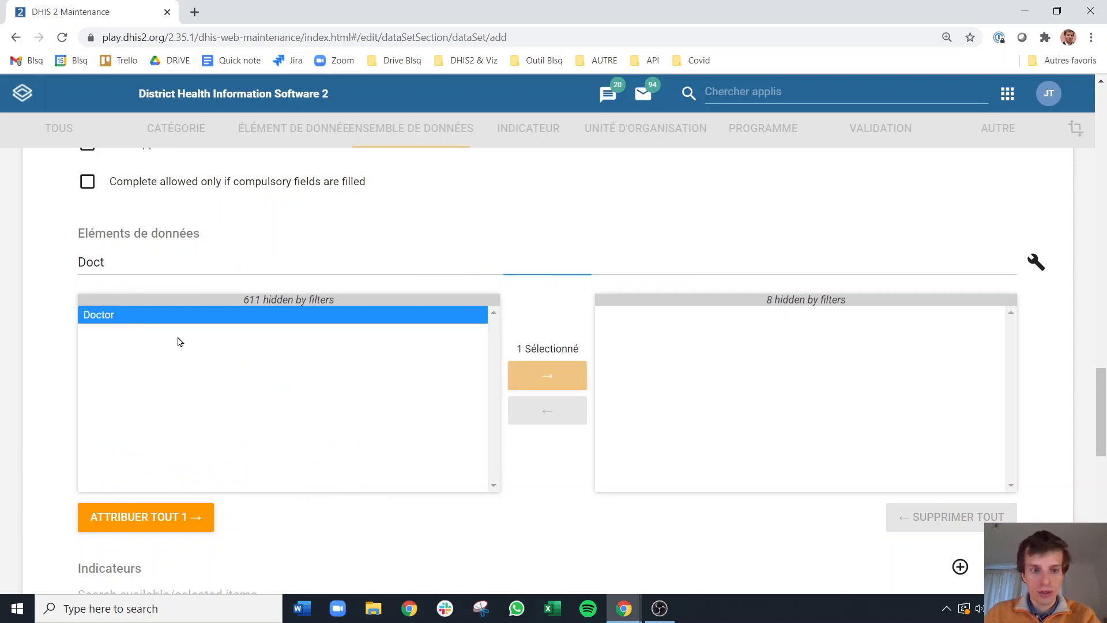
{"action": "left_click", "coordinate": [546, 375]}
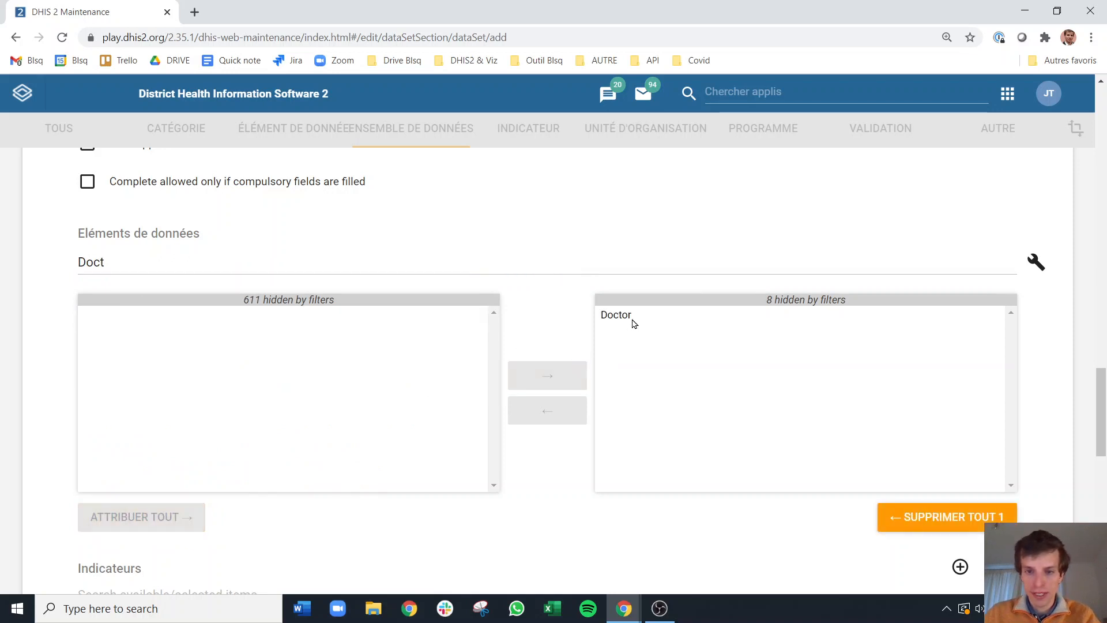
Clear the data element filter and save the new data set without assigning any organisation units.
{"action": "double_click", "coordinate": [192, 260]}
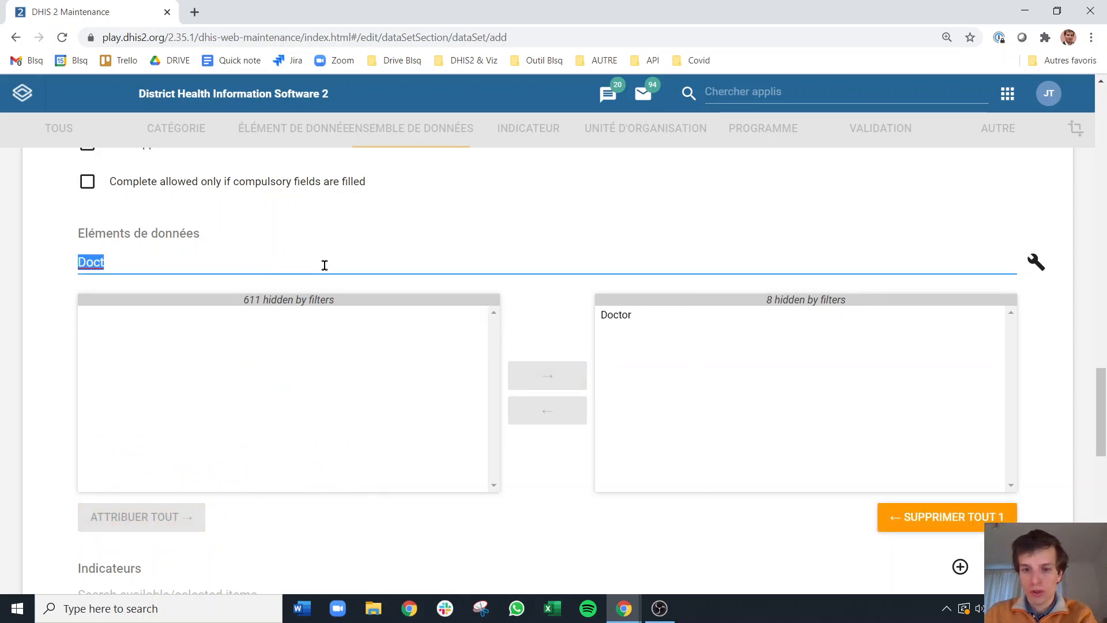
{"action": "key", "text": "BackSpace"}
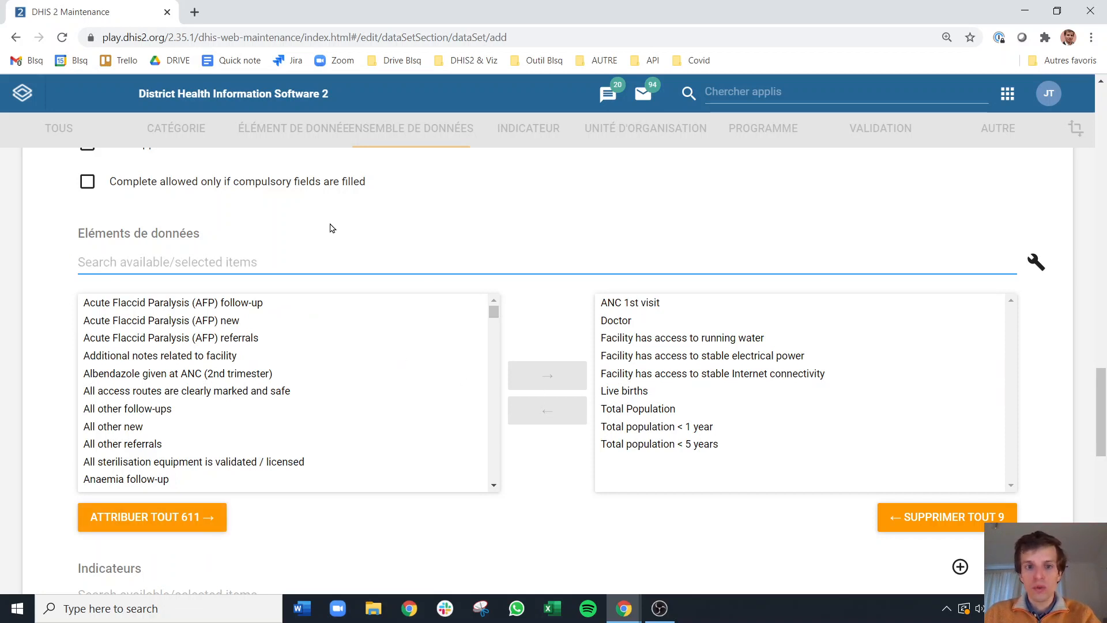
{"action": "scroll", "coordinate": [319, 205], "scroll_direction": "down", "scroll_amount": 2}
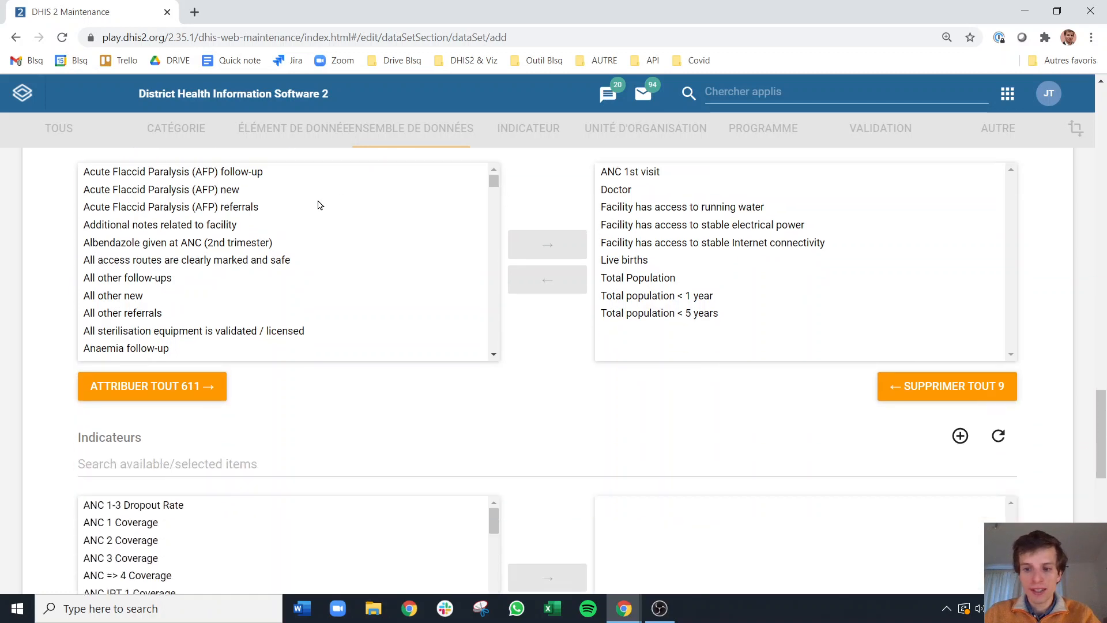
{"action": "scroll", "coordinate": [319, 205], "scroll_direction": "down", "scroll_amount": 10}
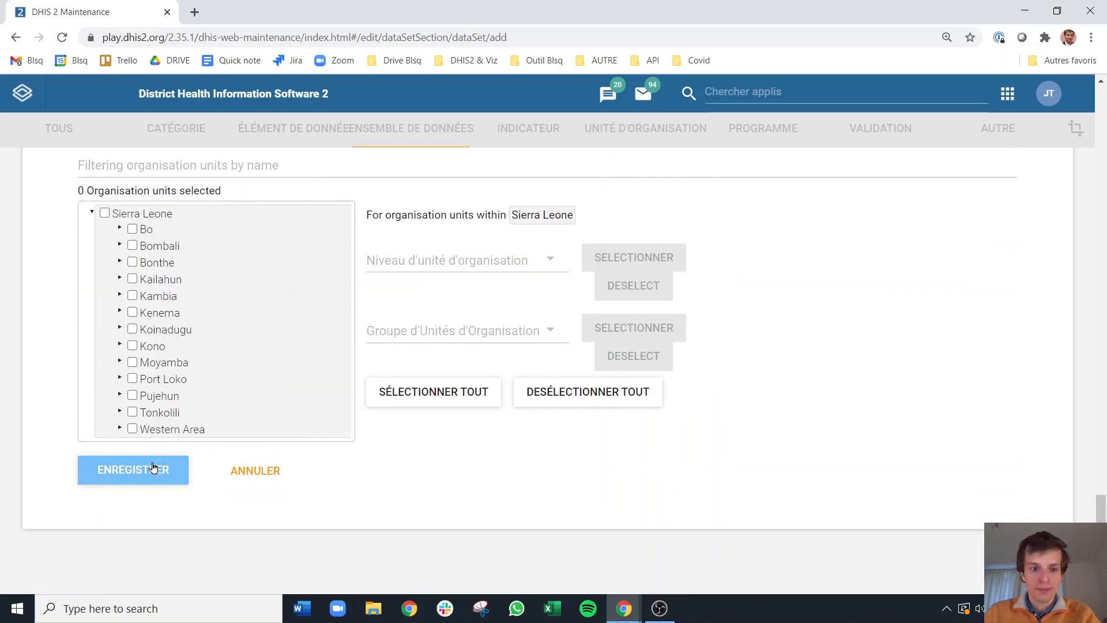
{"action": "left_click", "coordinate": [153, 468]}
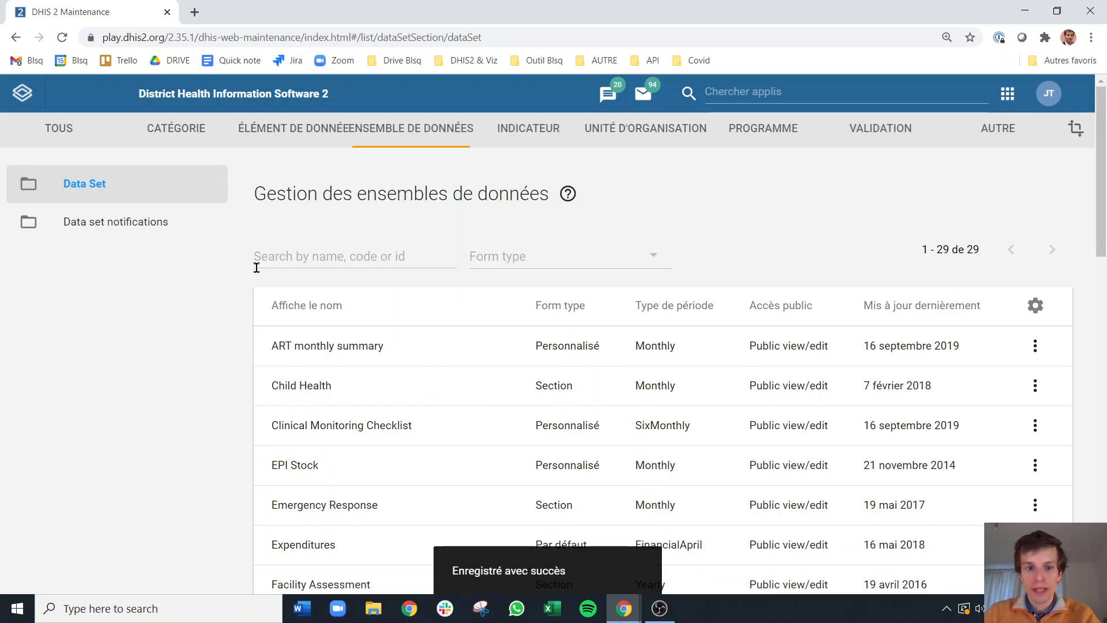
Search the data set list for "Training".
{"action": "left_click", "coordinate": [283, 249]}
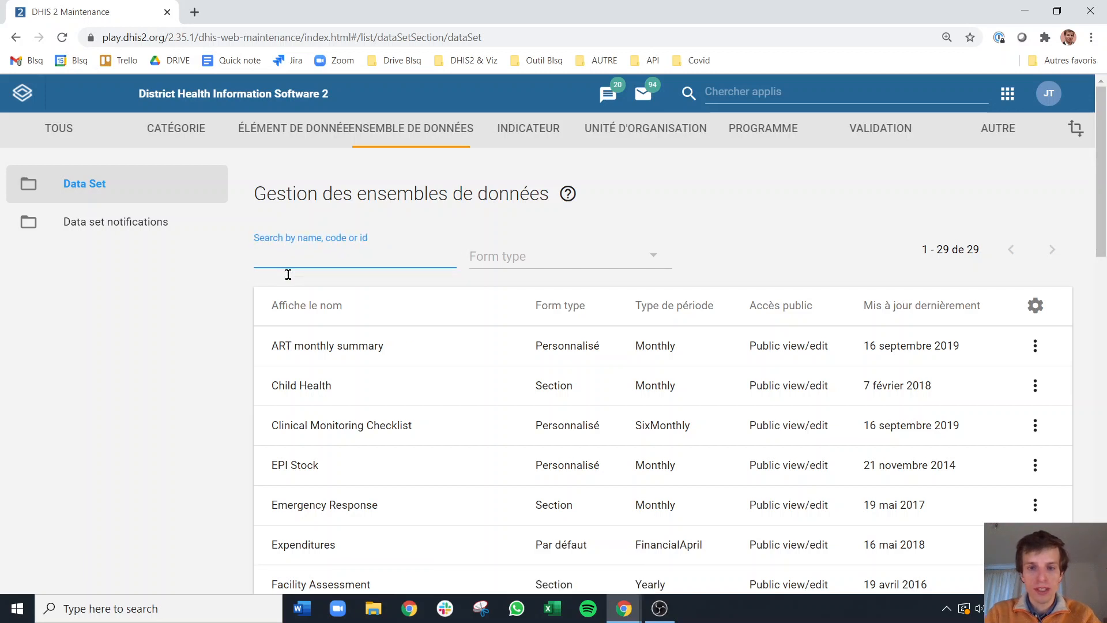
{"action": "type", "text": "Train"}
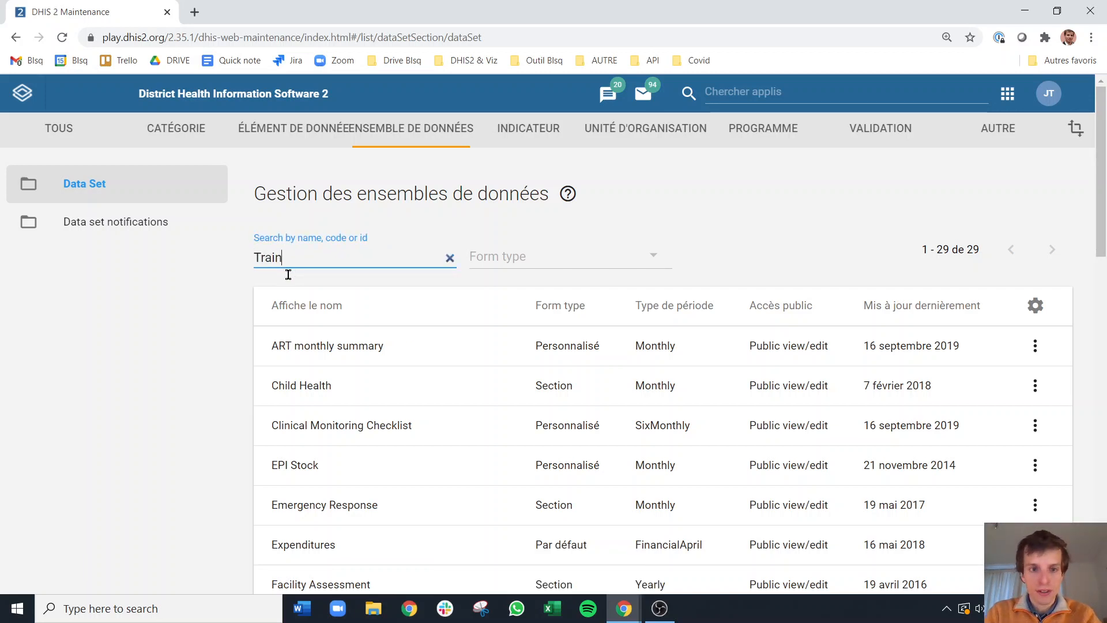
{"action": "type", "text": "ing"}
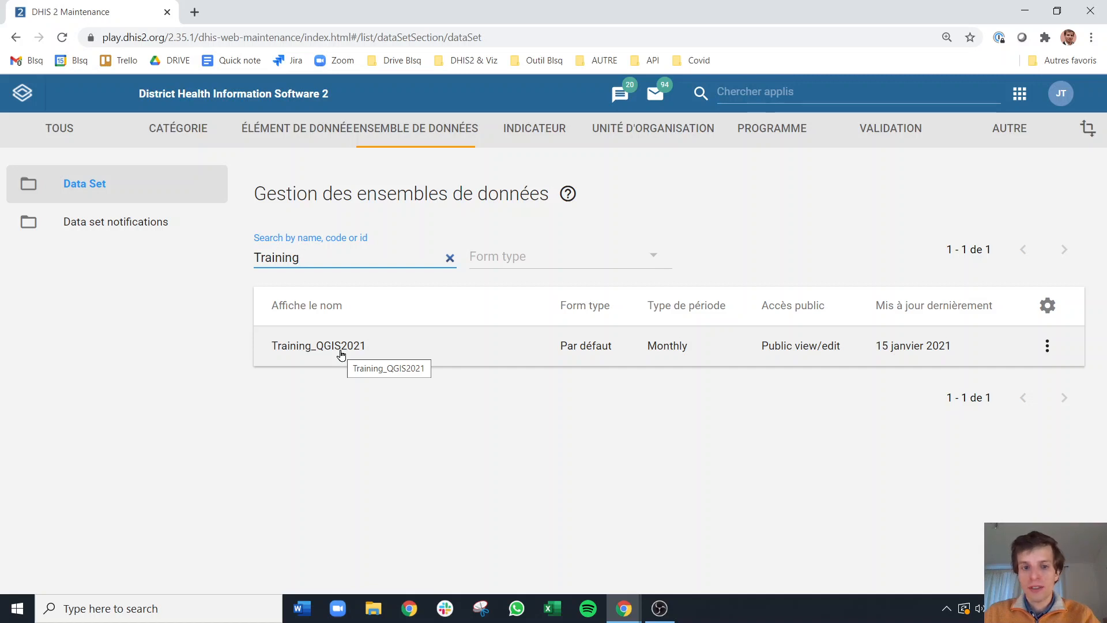
In the sharing settings of Training_QGIS2021, set the public access to data to "Can capture and view" and close the settings.
{"action": "left_click", "coordinate": [1048, 347]}
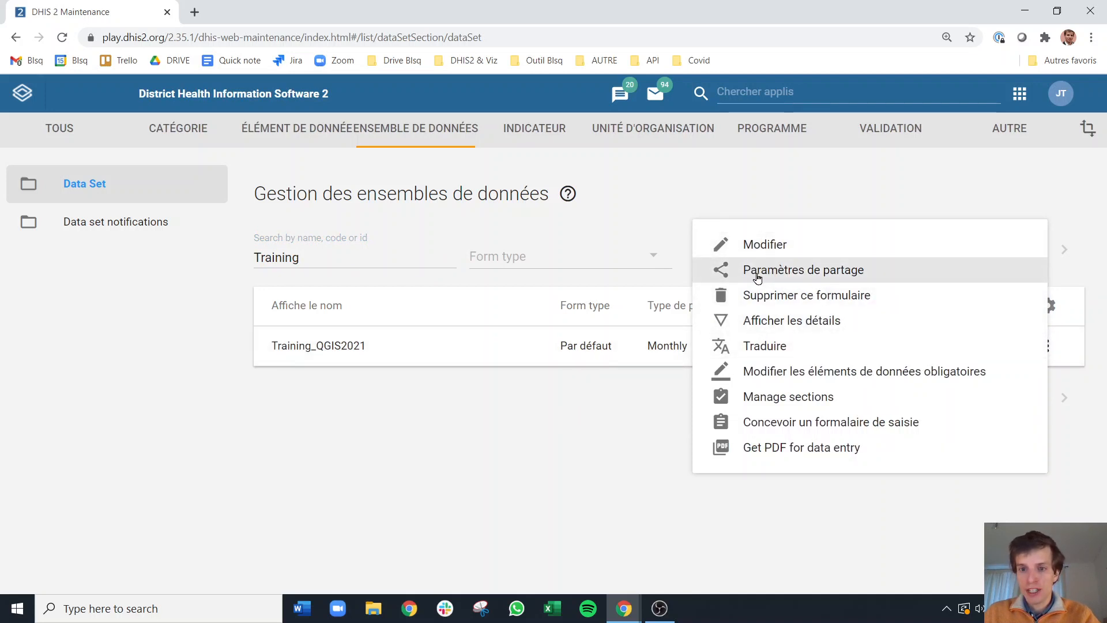
{"action": "left_click", "coordinate": [588, 432]}
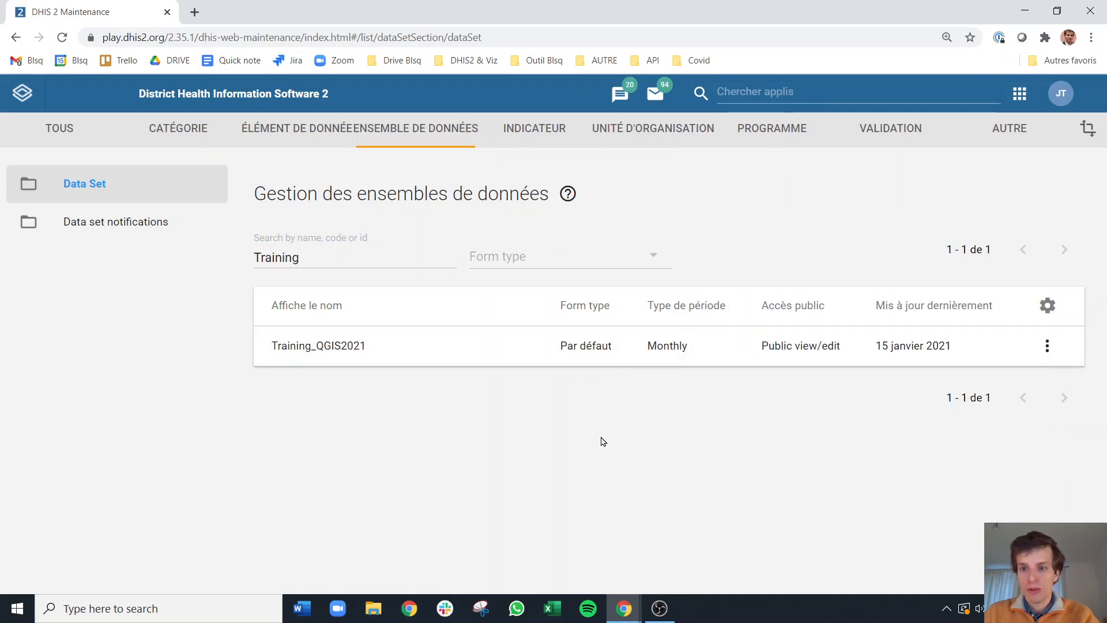
{"action": "left_click", "coordinate": [1047, 353]}
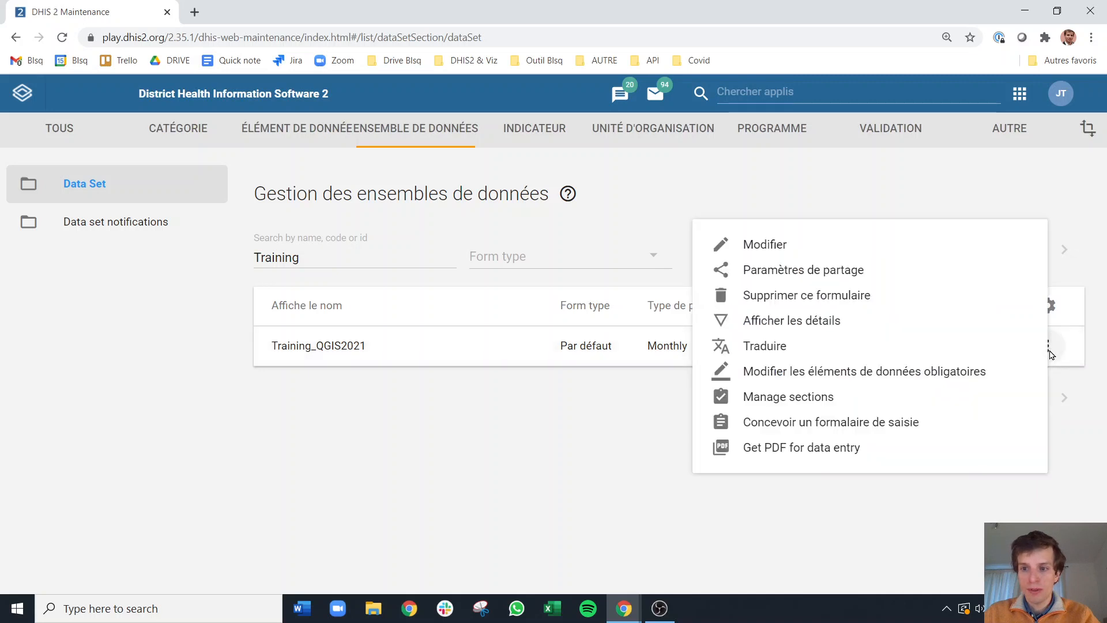
{"action": "left_click", "coordinate": [768, 273]}
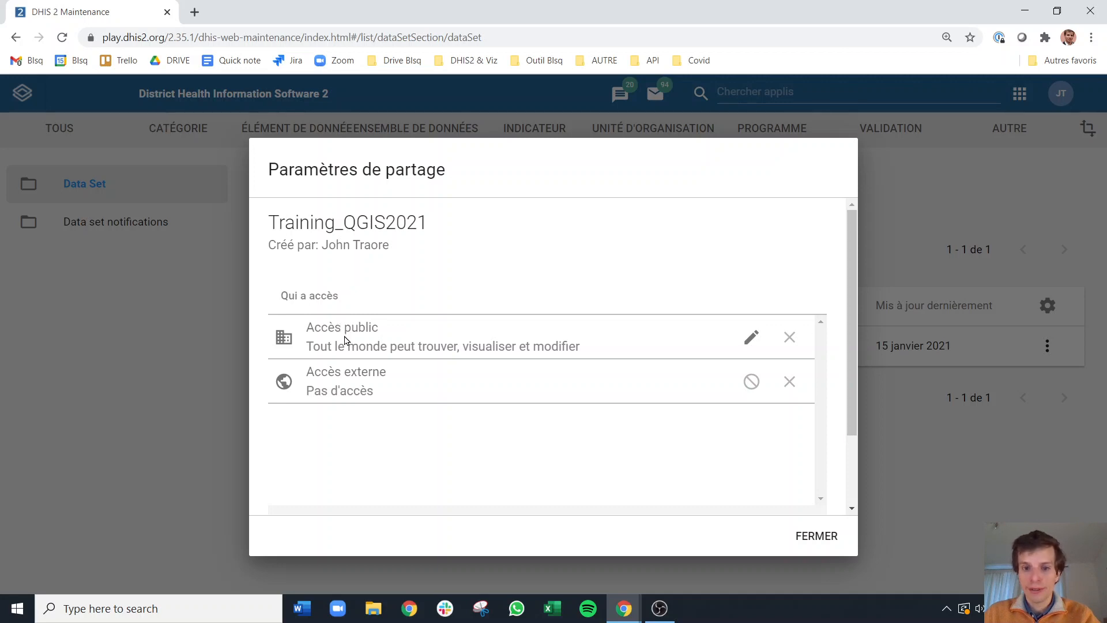
{"action": "left_click", "coordinate": [753, 339]}
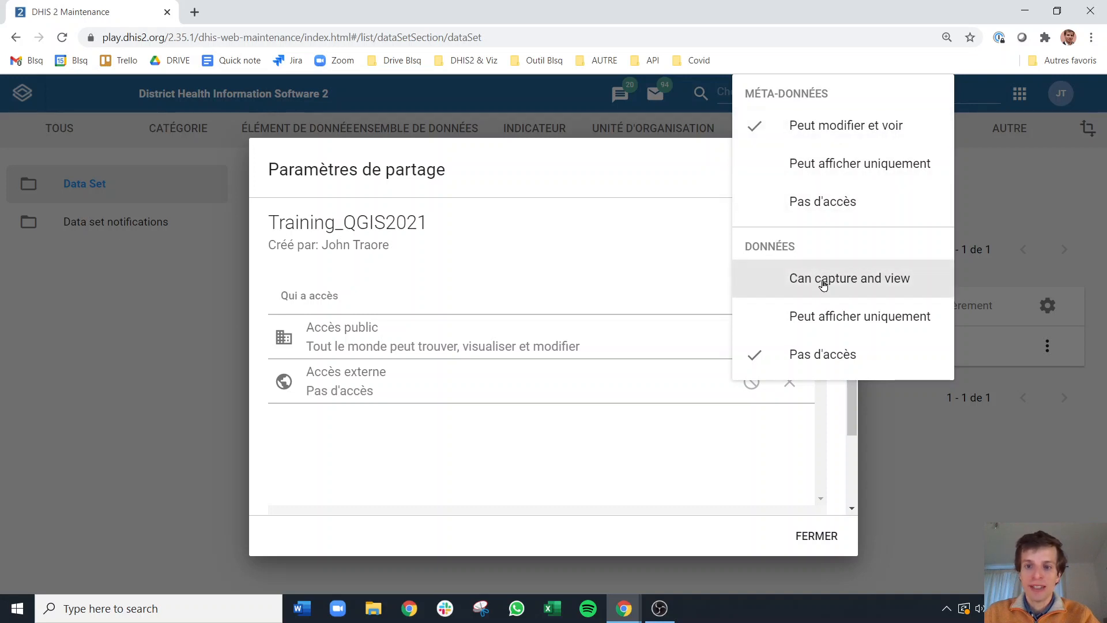
{"action": "left_click", "coordinate": [767, 281]}
{"action": "left_click", "coordinate": [760, 483]}
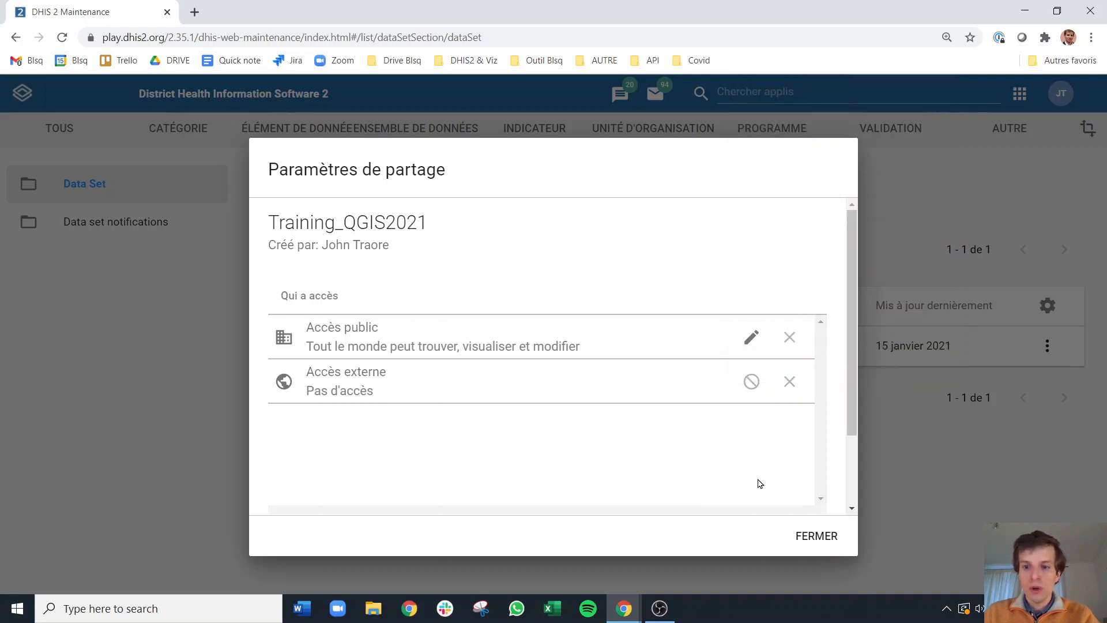
{"action": "left_click", "coordinate": [816, 533]}
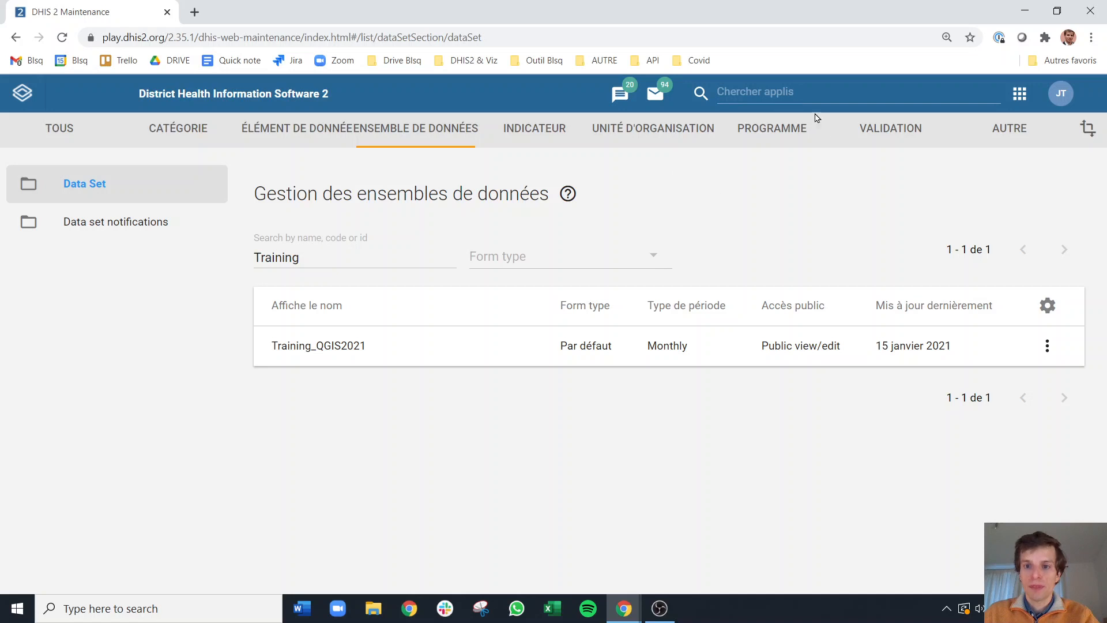
Find the Importer-Exporter app by searching for "impo" and open its Data export page.
{"action": "left_click", "coordinate": [789, 91]}
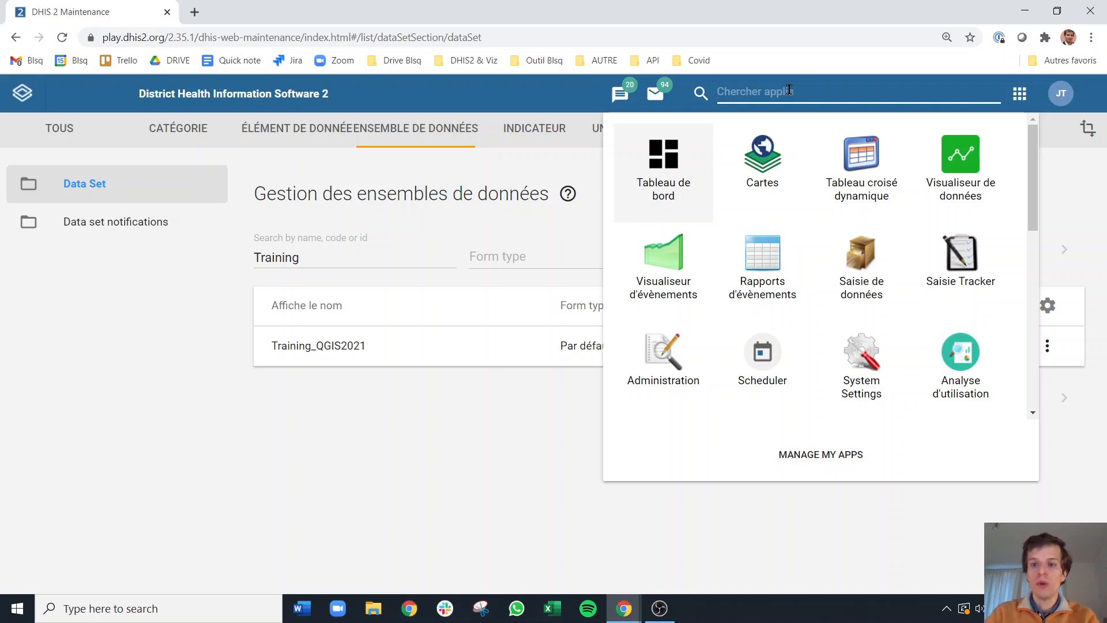
{"action": "type", "text": "impo"}
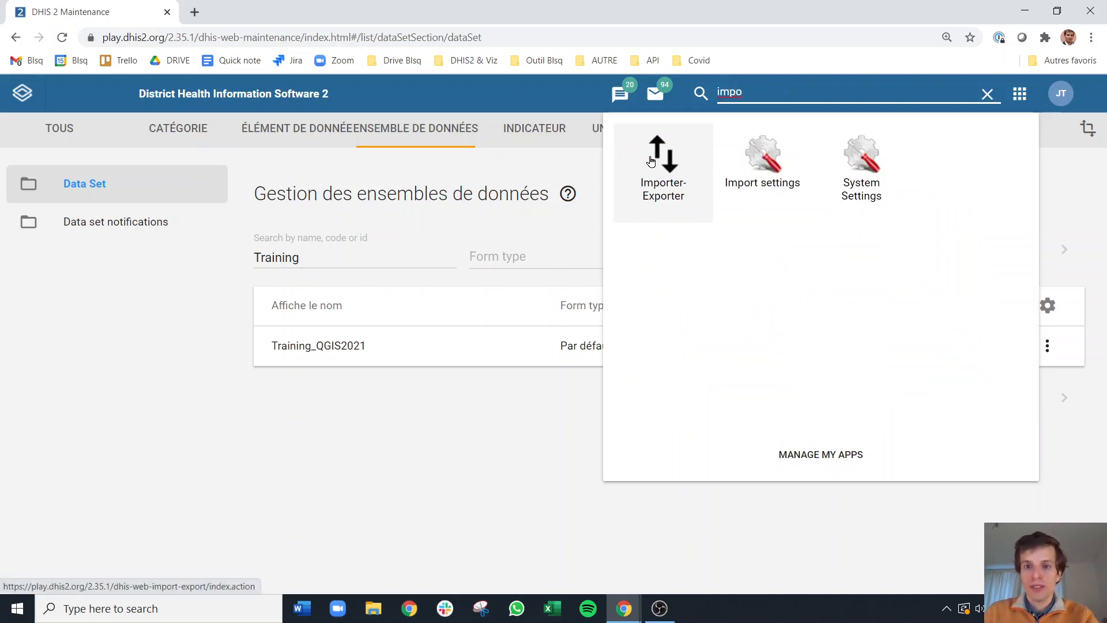
{"action": "left_click", "coordinate": [650, 160]}
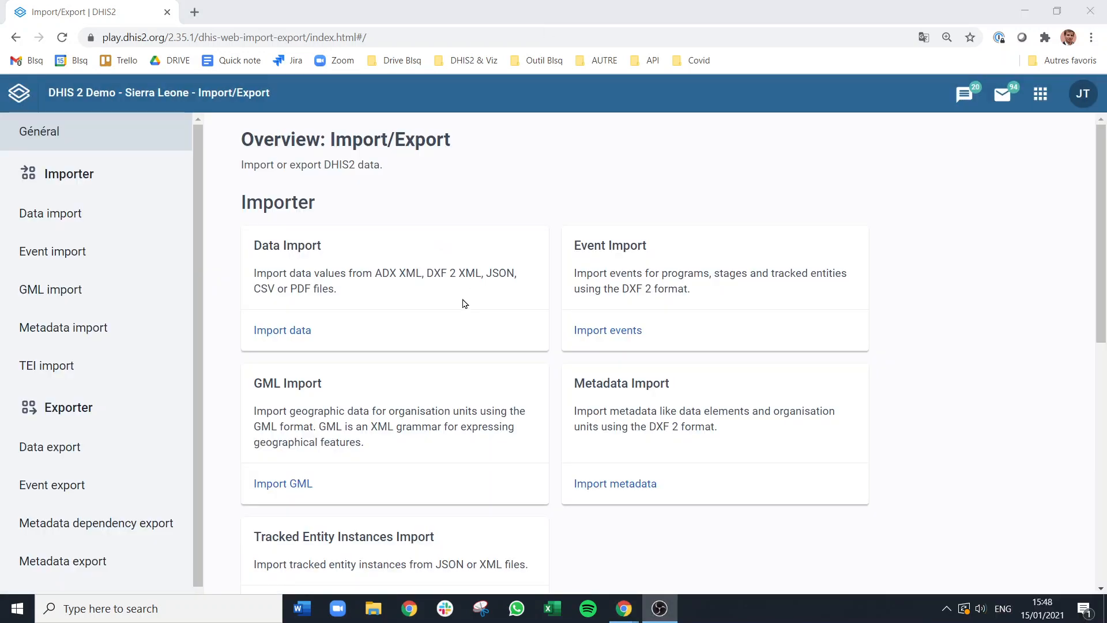
{"action": "left_click", "coordinate": [55, 450]}
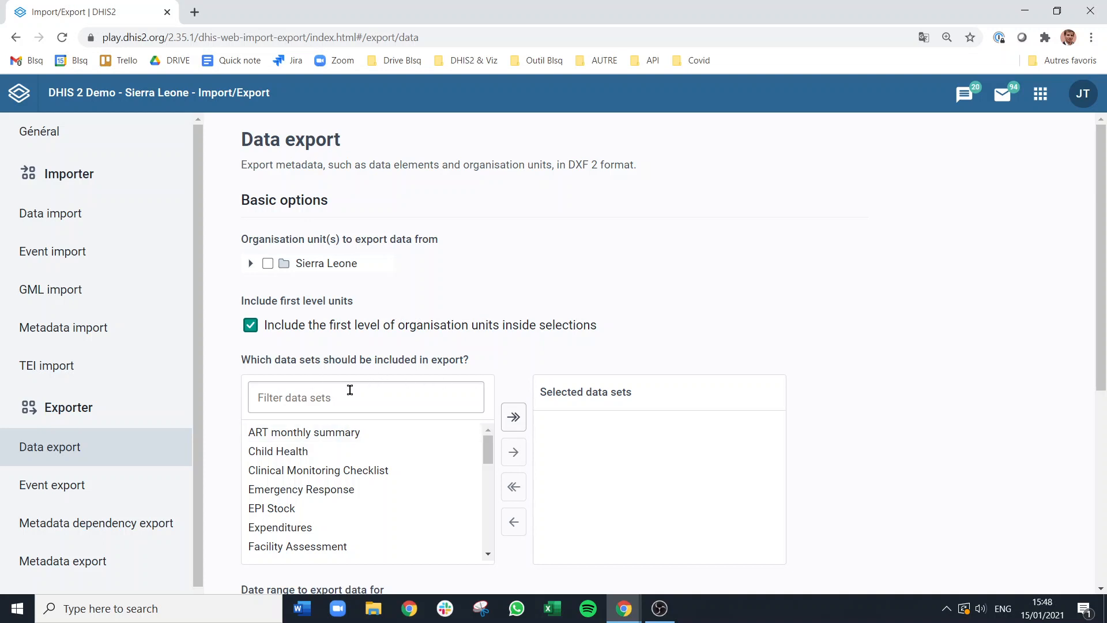
Filter the data sets by "Train" and add Training_QGIS2021 to the data sets included in the export.
{"action": "scroll", "coordinate": [350, 390], "scroll_direction": "down", "scroll_amount": 1}
{"action": "left_click", "coordinate": [302, 321]}
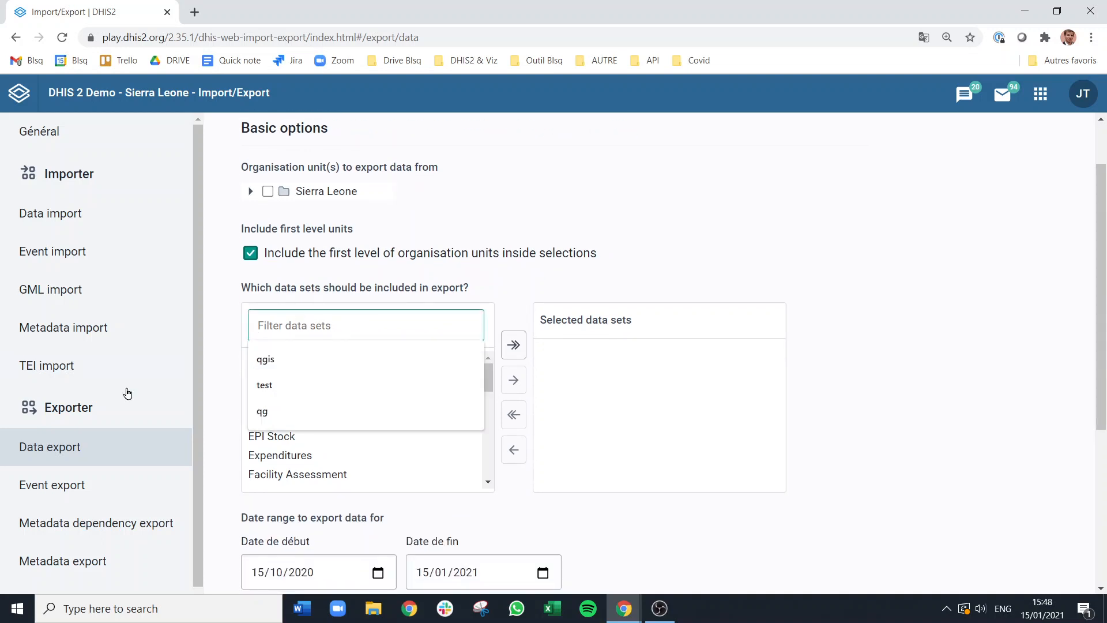
{"action": "type", "text": "Train"}
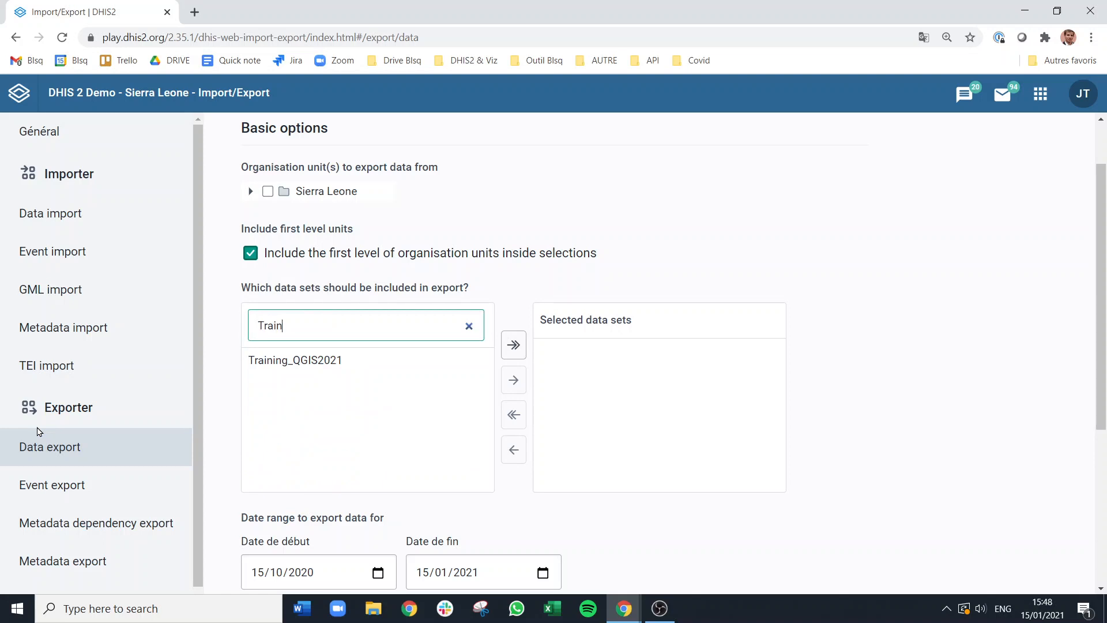
{"action": "left_click", "coordinate": [346, 360]}
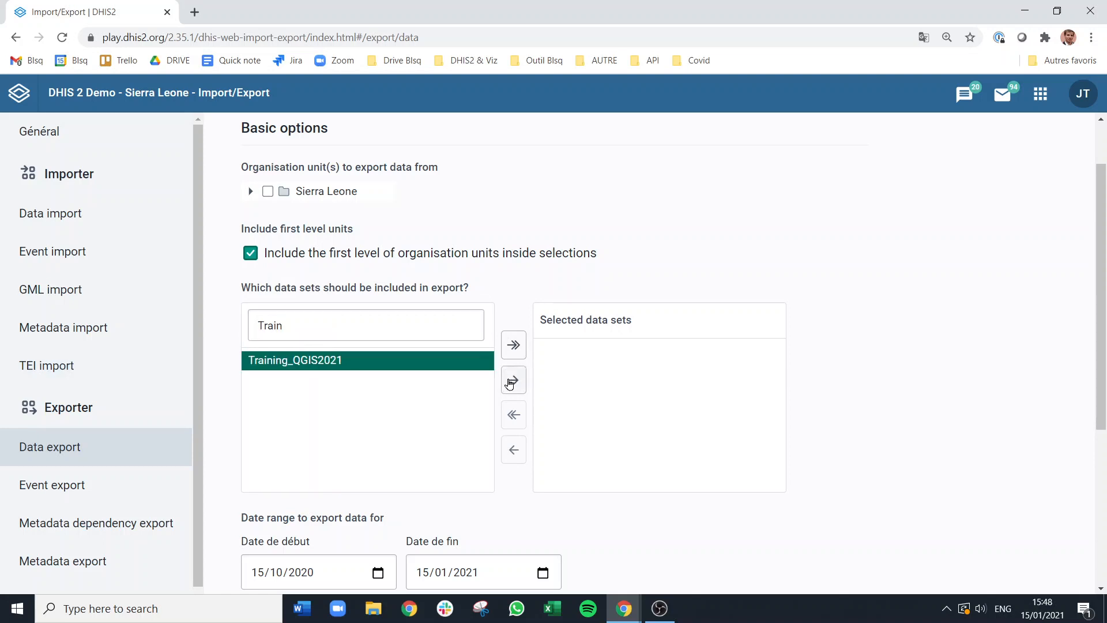
{"action": "left_click", "coordinate": [510, 381]}
Choose the whole of Sierra Leone as the organisation unit to export data from.
{"action": "scroll", "coordinate": [421, 311], "scroll_direction": "up", "scroll_amount": 2}
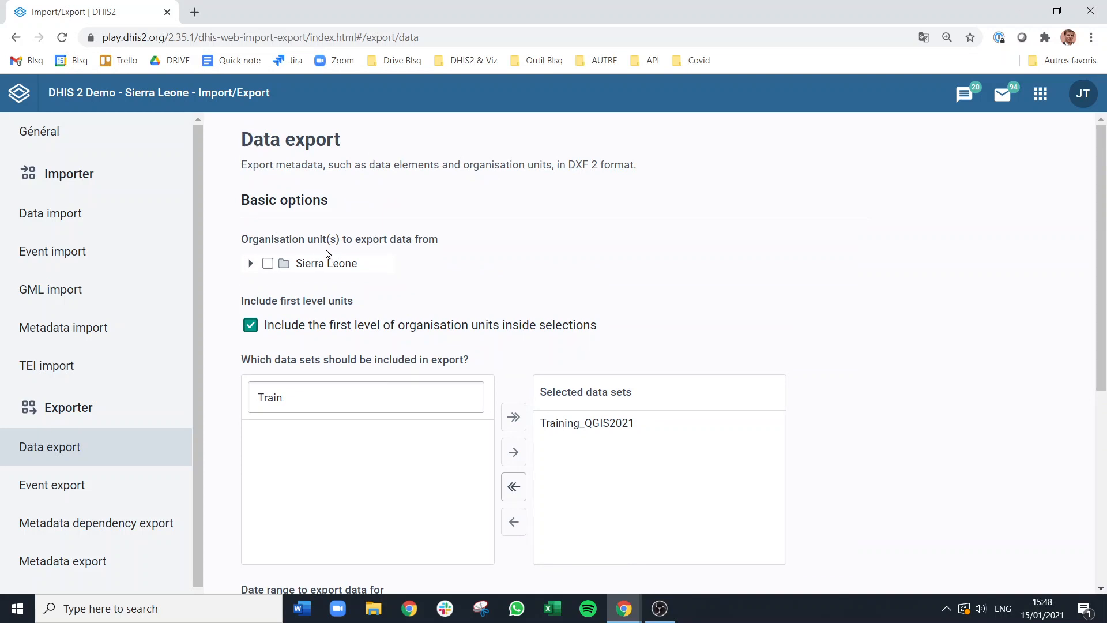
{"action": "left_click", "coordinate": [250, 263]}
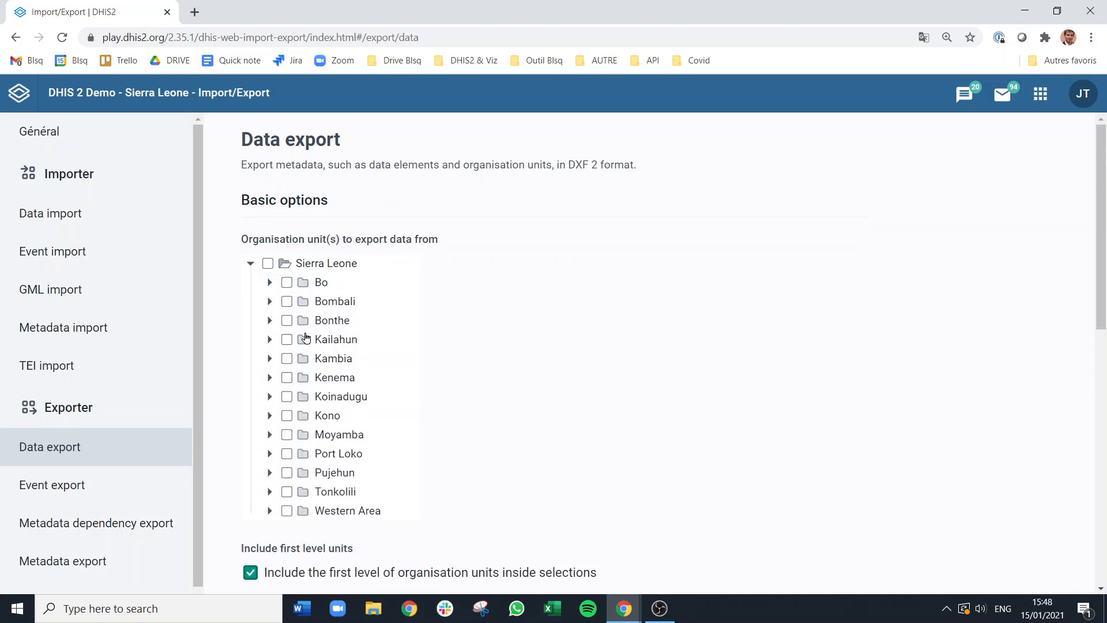
{"action": "left_click", "coordinate": [250, 264]}
{"action": "left_click", "coordinate": [268, 263]}
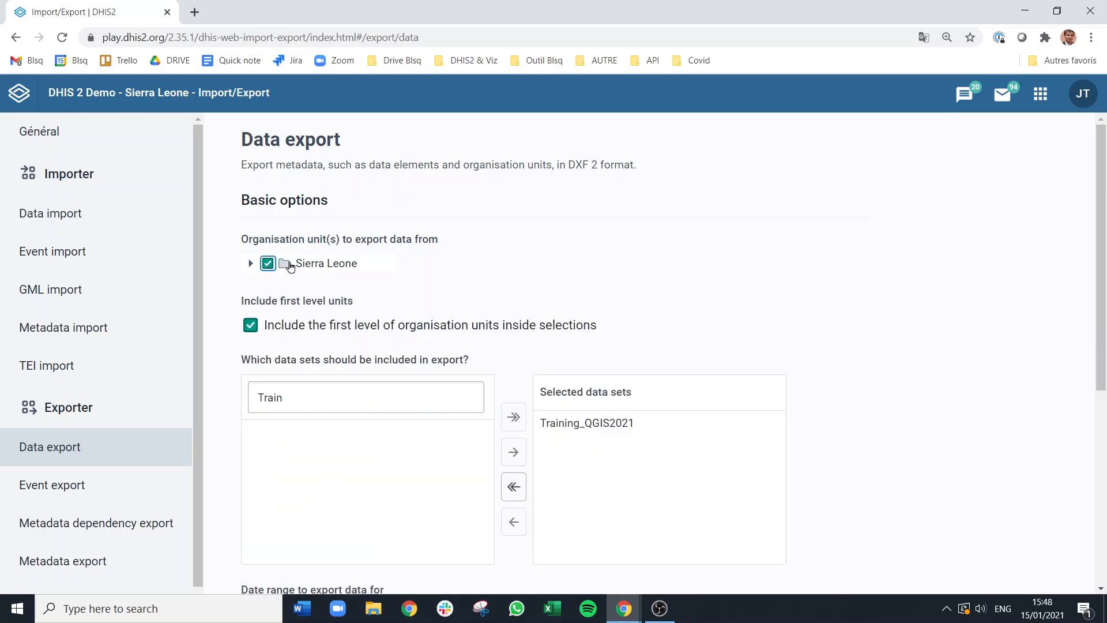
Set the start date of the export's date range to 01/01/2020.
{"action": "scroll", "coordinate": [289, 265], "scroll_direction": "down", "scroll_amount": 5}
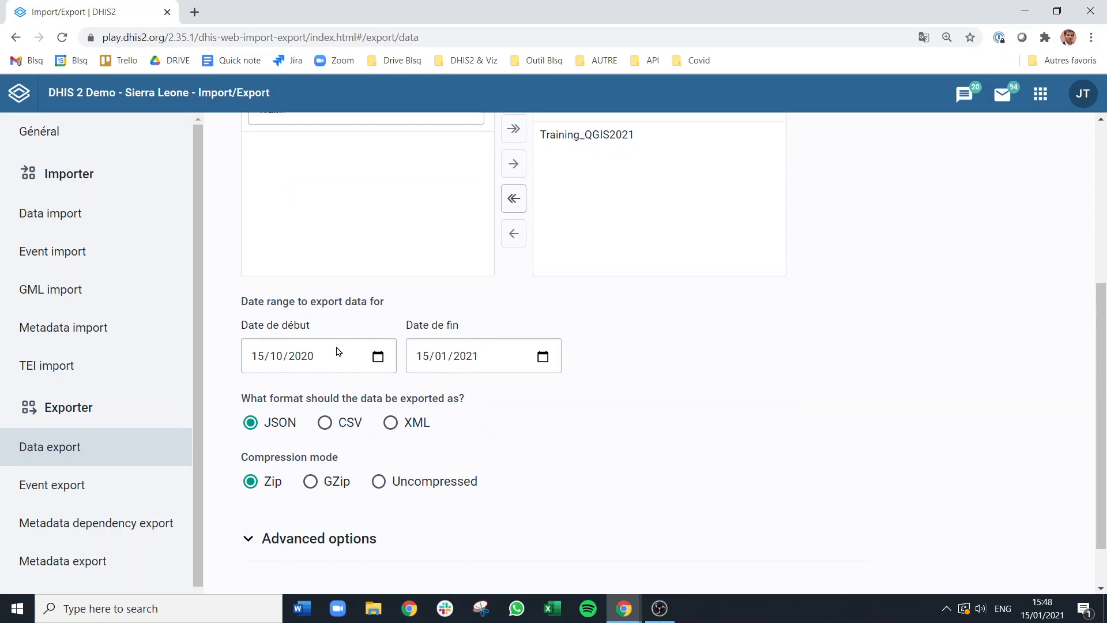
{"action": "scroll", "coordinate": [316, 357], "scroll_direction": "down", "scroll_amount": 1}
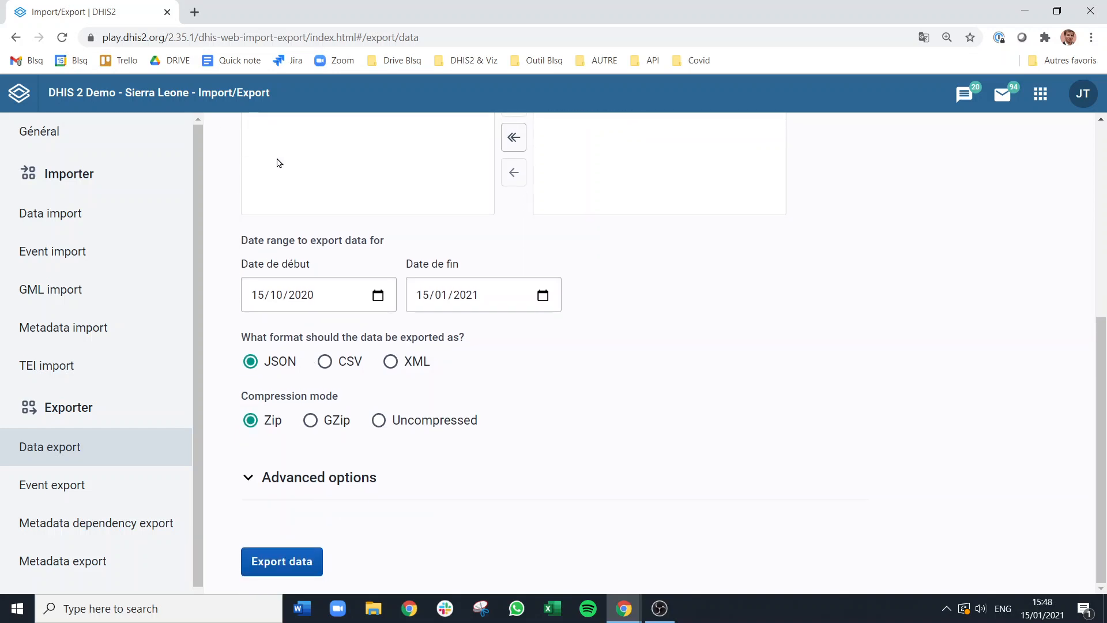
{"action": "left_click", "coordinate": [378, 298]}
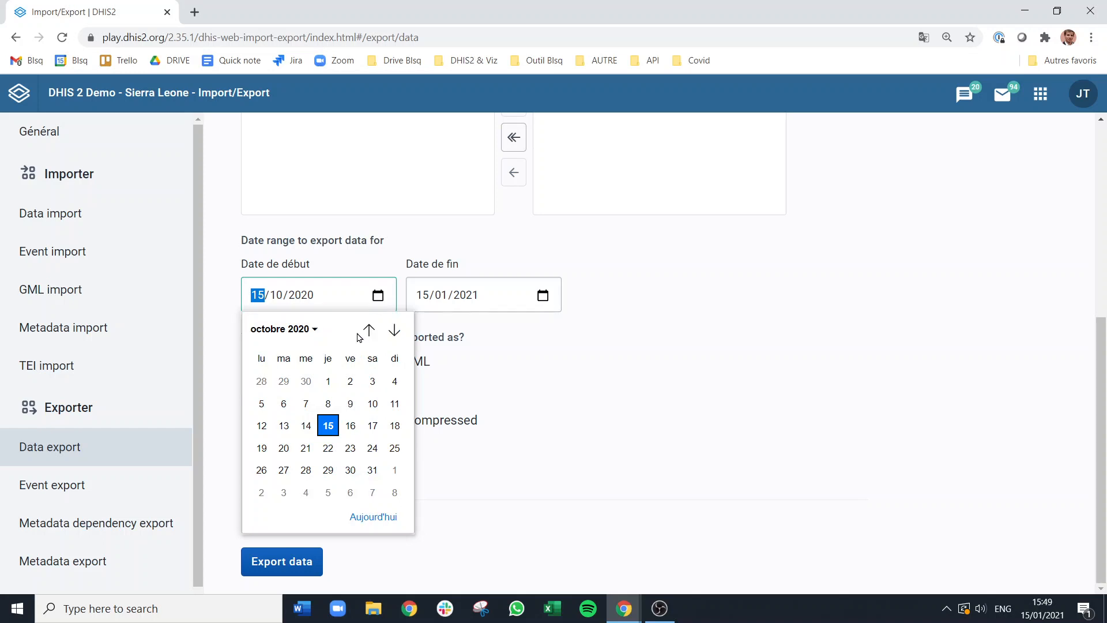
{"action": "left_click", "coordinate": [288, 331]}
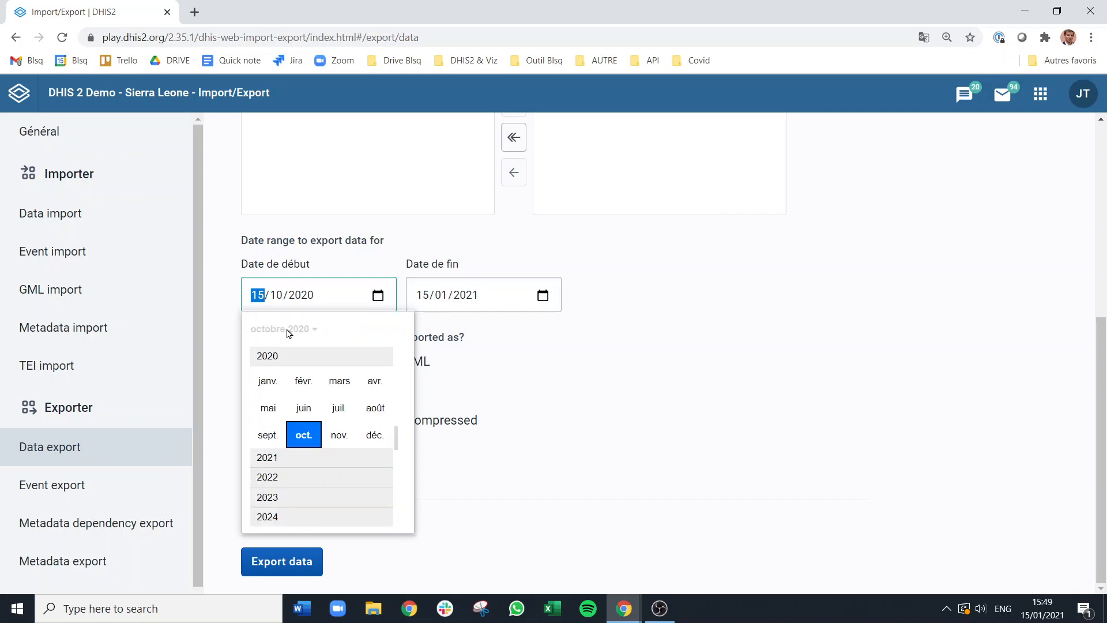
{"action": "left_click", "coordinate": [271, 380]}
{"action": "left_click", "coordinate": [305, 381]}
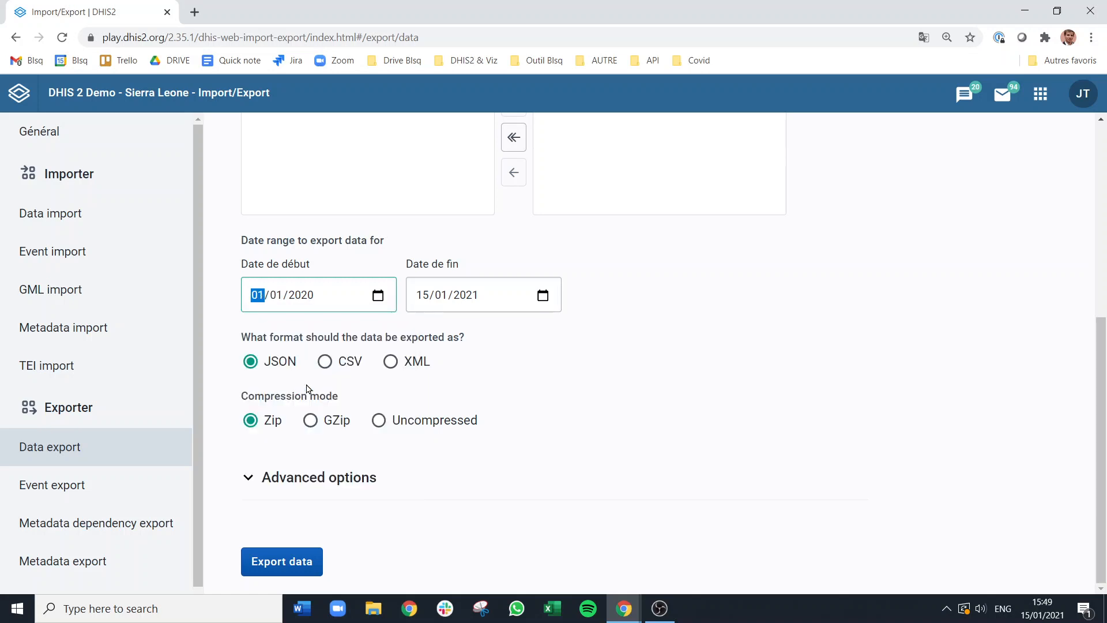
Set the end date of the export's date range to 31/12/2020.
{"action": "left_click", "coordinate": [436, 293]}
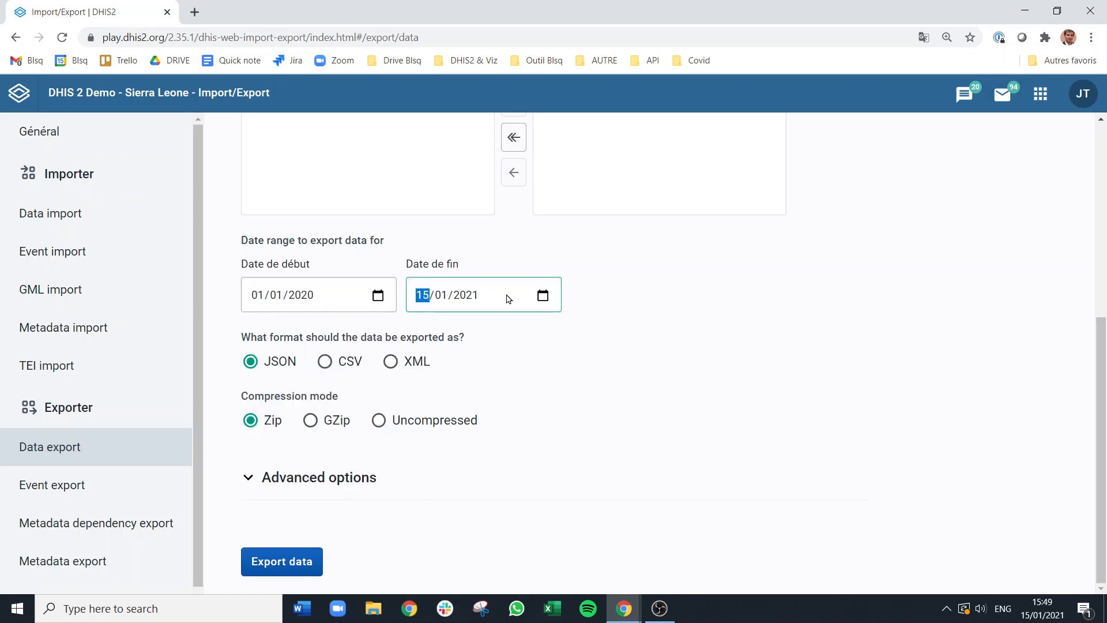
{"action": "left_click", "coordinate": [544, 296]}
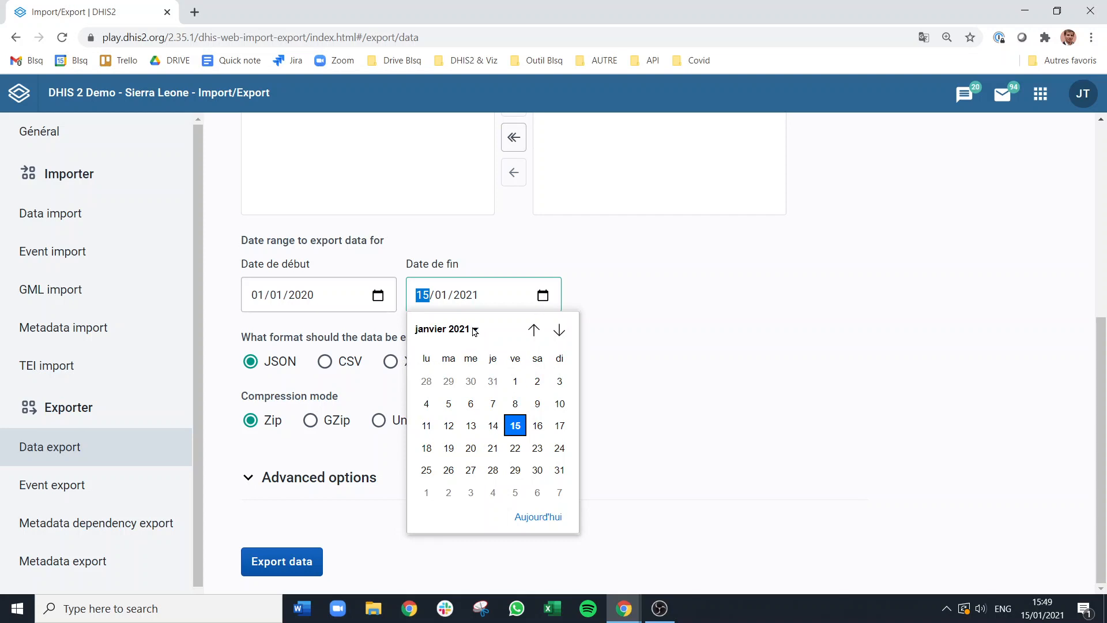
{"action": "left_click", "coordinate": [475, 330]}
{"action": "scroll", "coordinate": [435, 358], "scroll_direction": "up", "scroll_amount": 1}
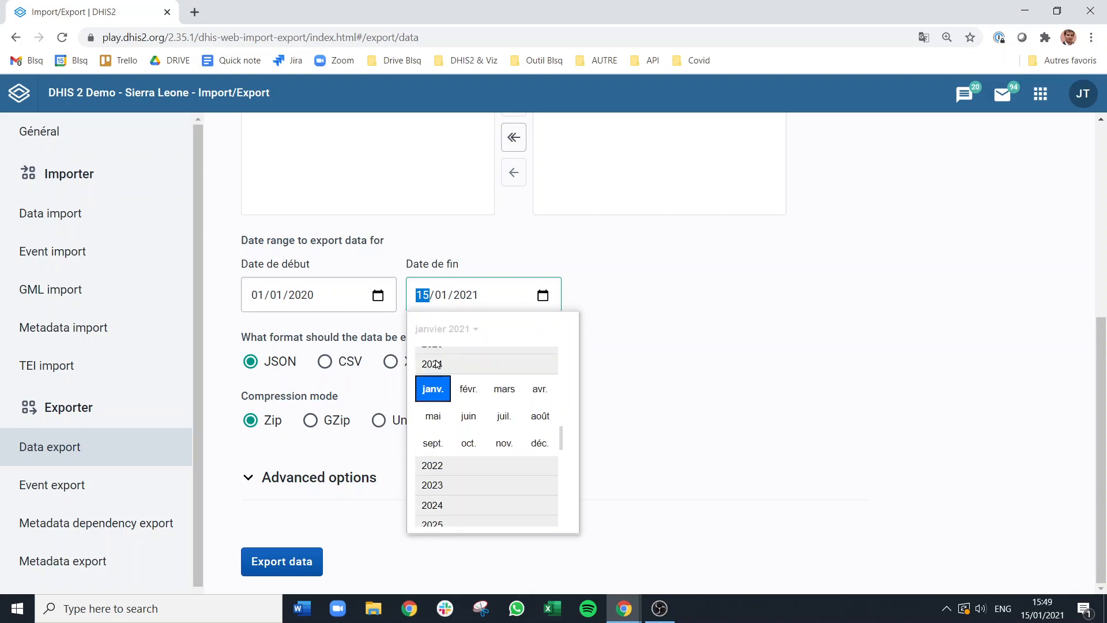
{"action": "scroll", "coordinate": [442, 357], "scroll_direction": "up", "scroll_amount": 1}
{"action": "left_click", "coordinate": [444, 357]}
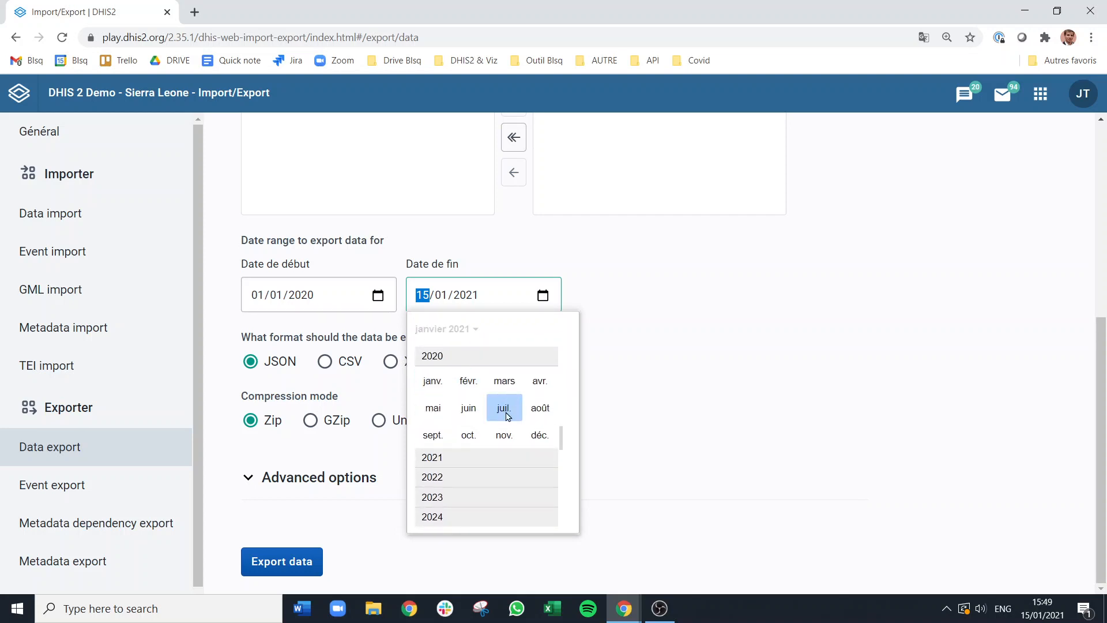
{"action": "left_click", "coordinate": [540, 437]}
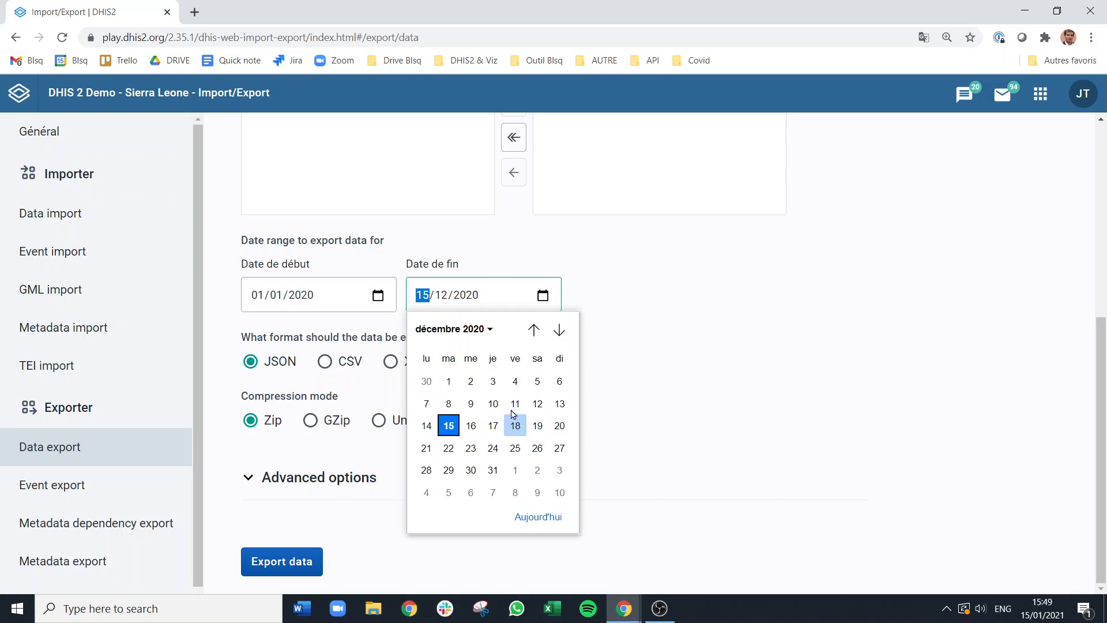
{"action": "left_click", "coordinate": [493, 470]}
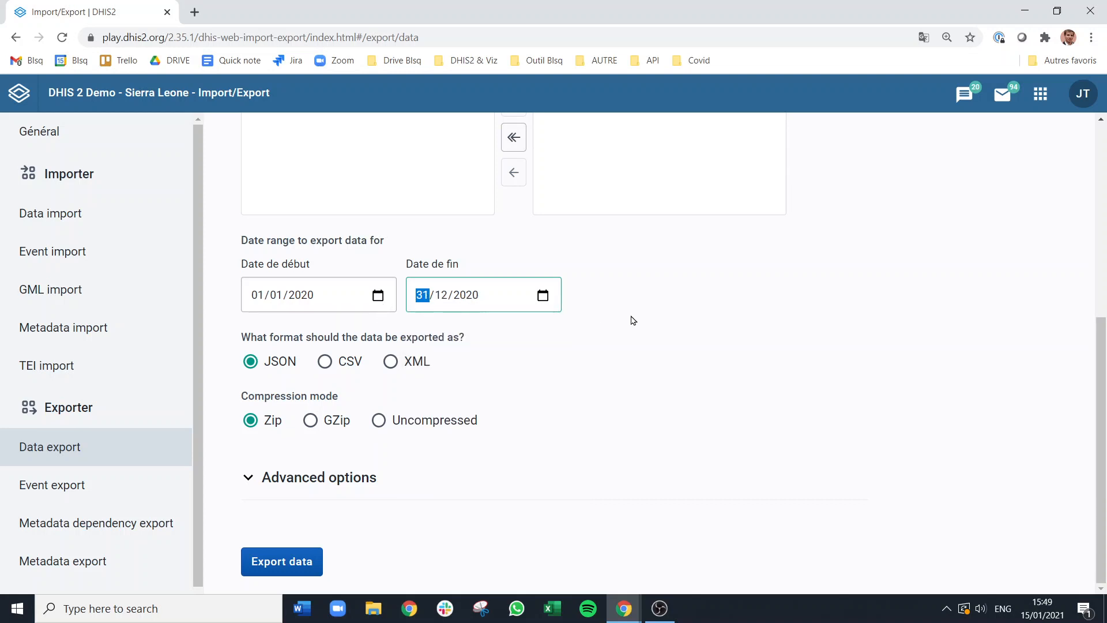
{"action": "left_click", "coordinate": [651, 315]}
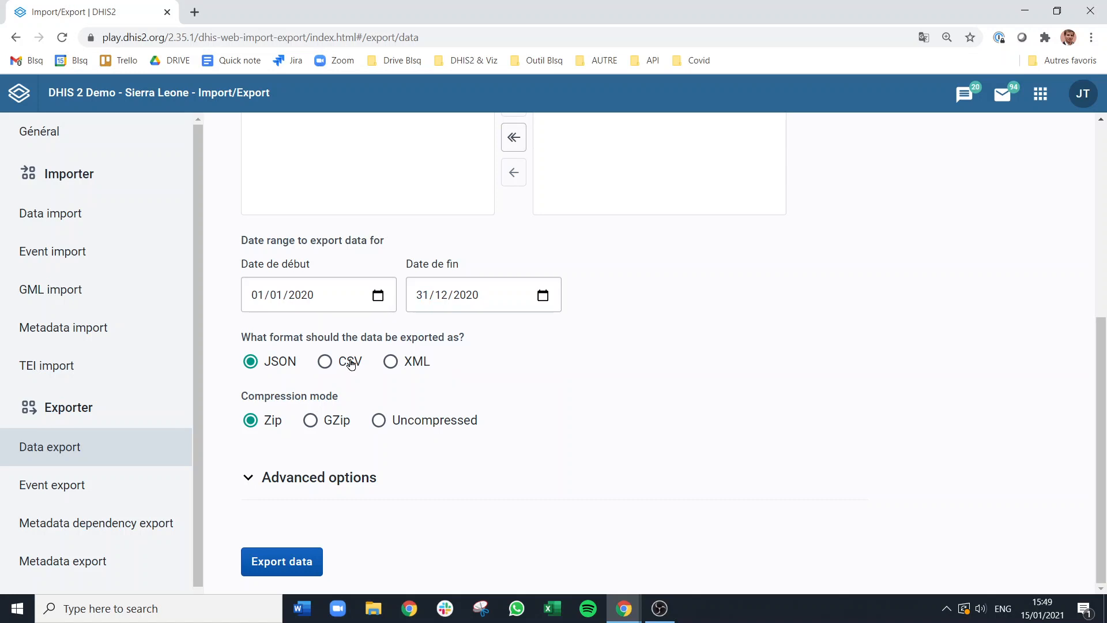
Choose CSV as the format and Uncompressed as the compression mode, and export the data.
{"action": "left_click", "coordinate": [325, 363]}
{"action": "left_click", "coordinate": [379, 421]}
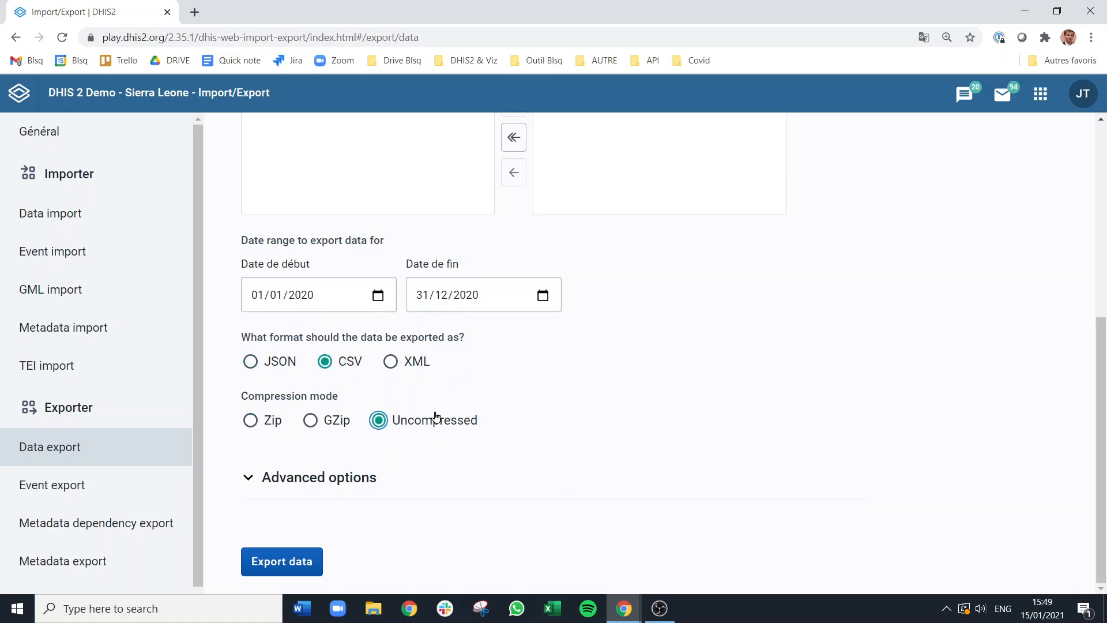
{"action": "left_click", "coordinate": [297, 560]}
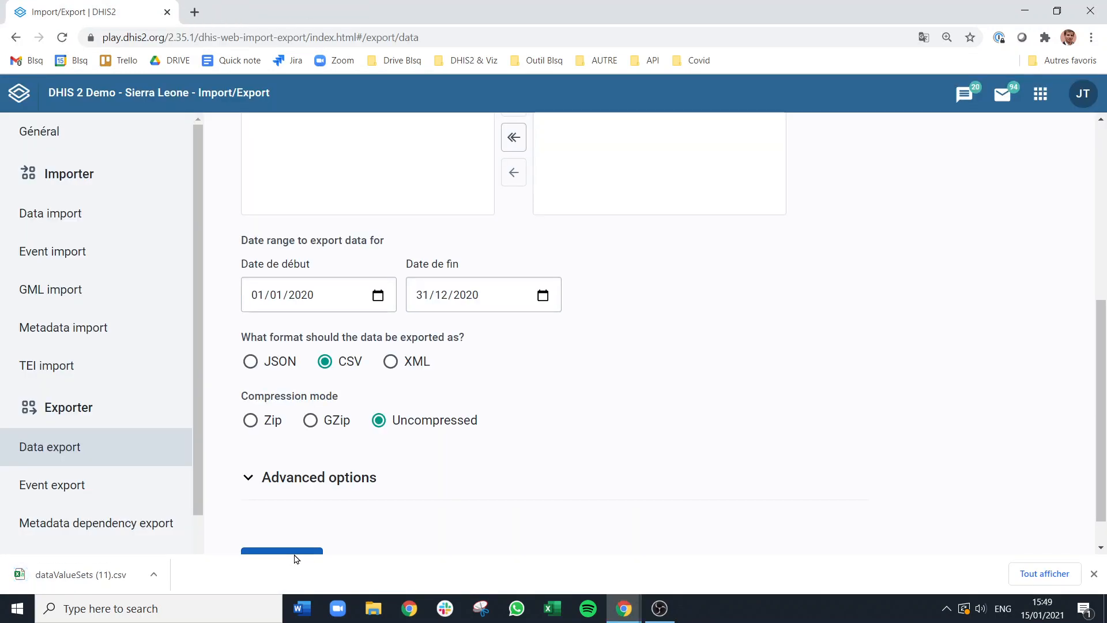
Open the downloaded dataValueSets (11).csv in Excel and fit the widths of columns A to K to their contents.
{"action": "left_click", "coordinate": [84, 575]}
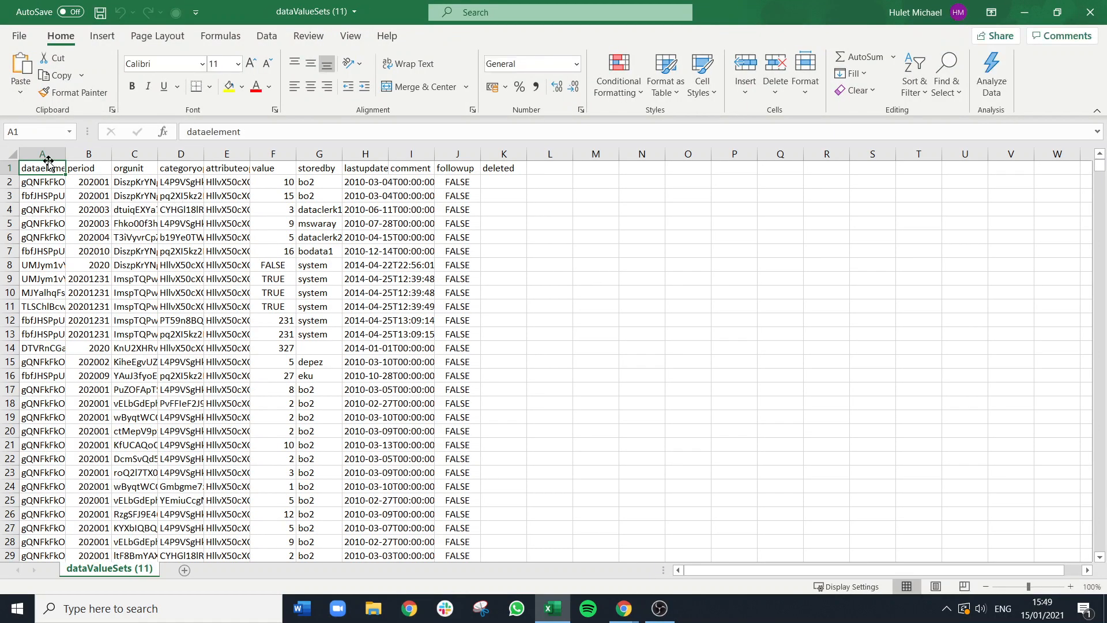
{"action": "left_click_drag", "start_coordinate": [48, 161], "coordinate": [505, 154]}
{"action": "left_click_drag", "start_coordinate": [527, 151], "coordinate": [527, 151]}
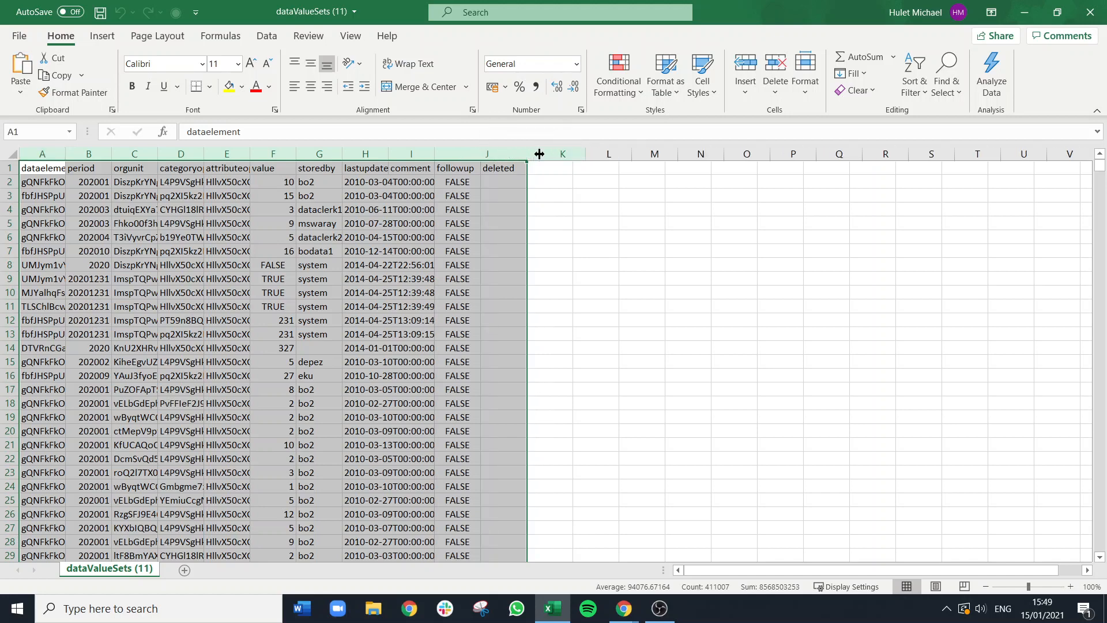
{"action": "double_click", "coordinate": [527, 152]}
{"action": "left_click", "coordinate": [328, 208]}
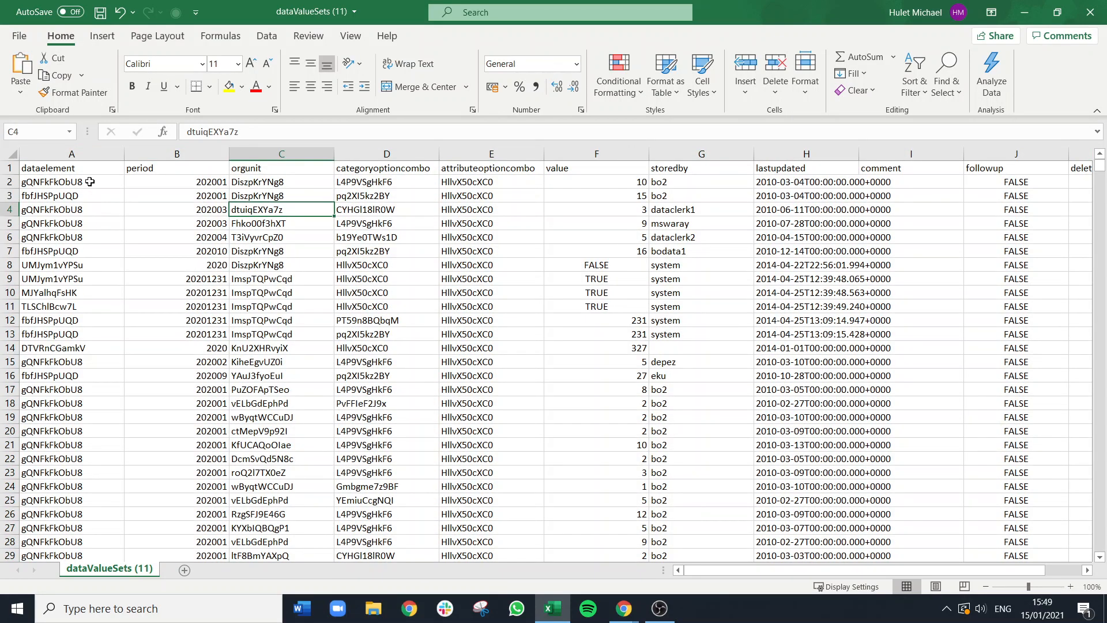
Add filters to the header row of the exported data.
{"action": "left_click", "coordinate": [69, 169]}
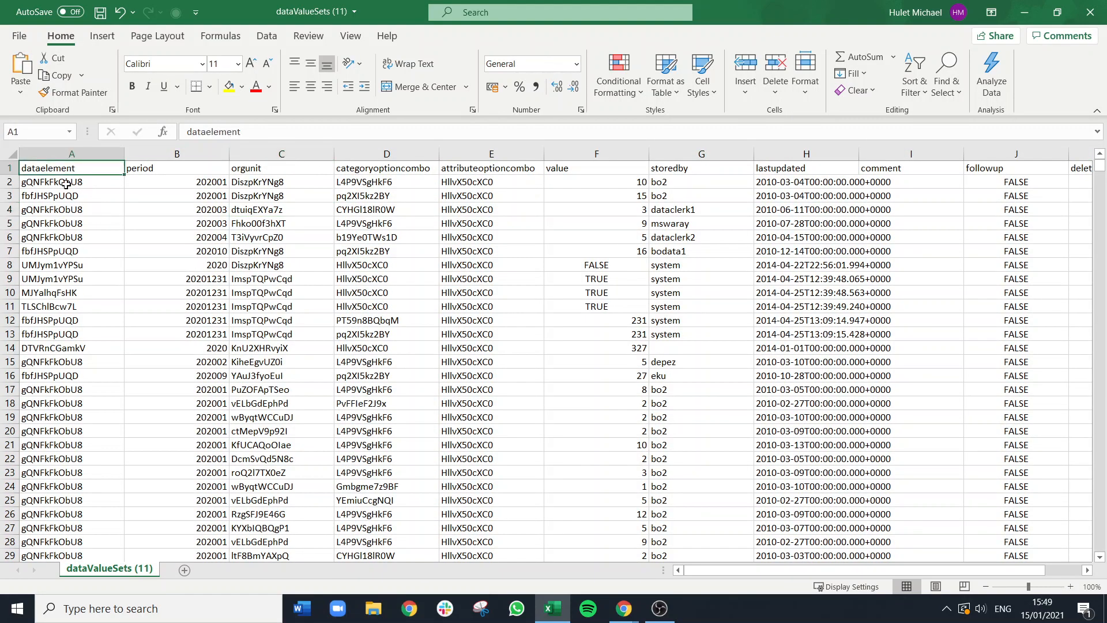
{"action": "left_click", "coordinate": [8, 168]}
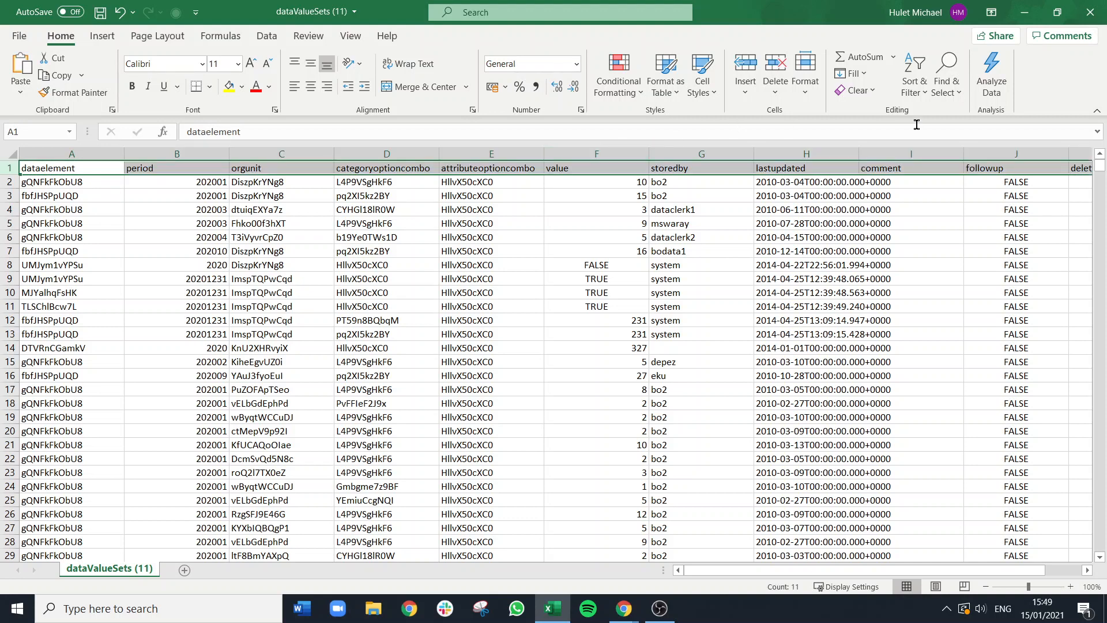
{"action": "left_click", "coordinate": [921, 92]}
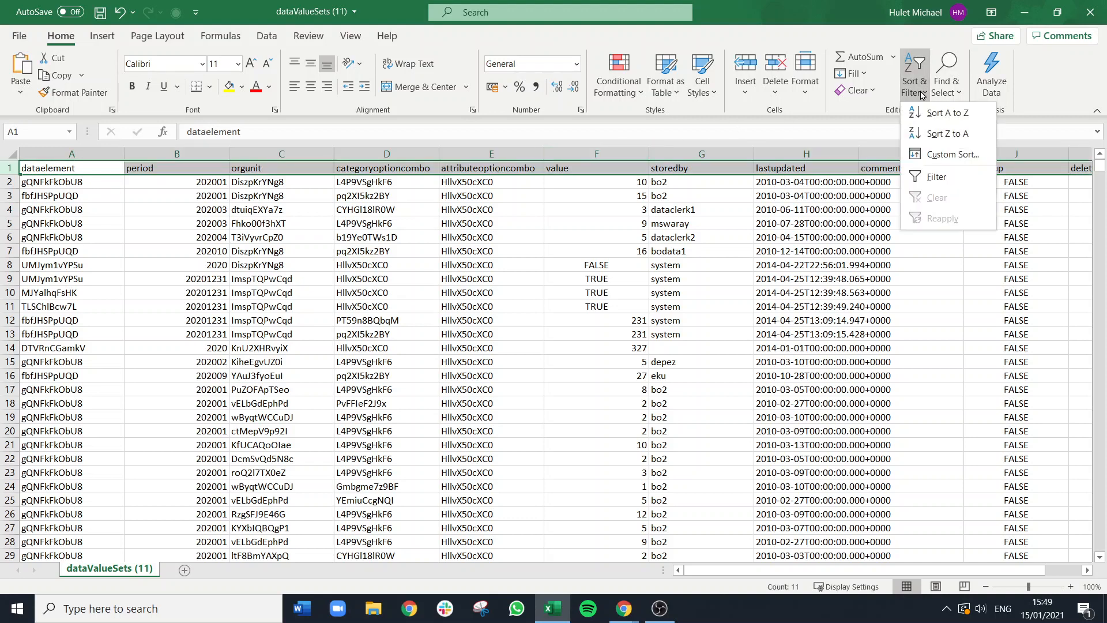
{"action": "left_click", "coordinate": [932, 174]}
{"action": "left_click", "coordinate": [185, 249]}
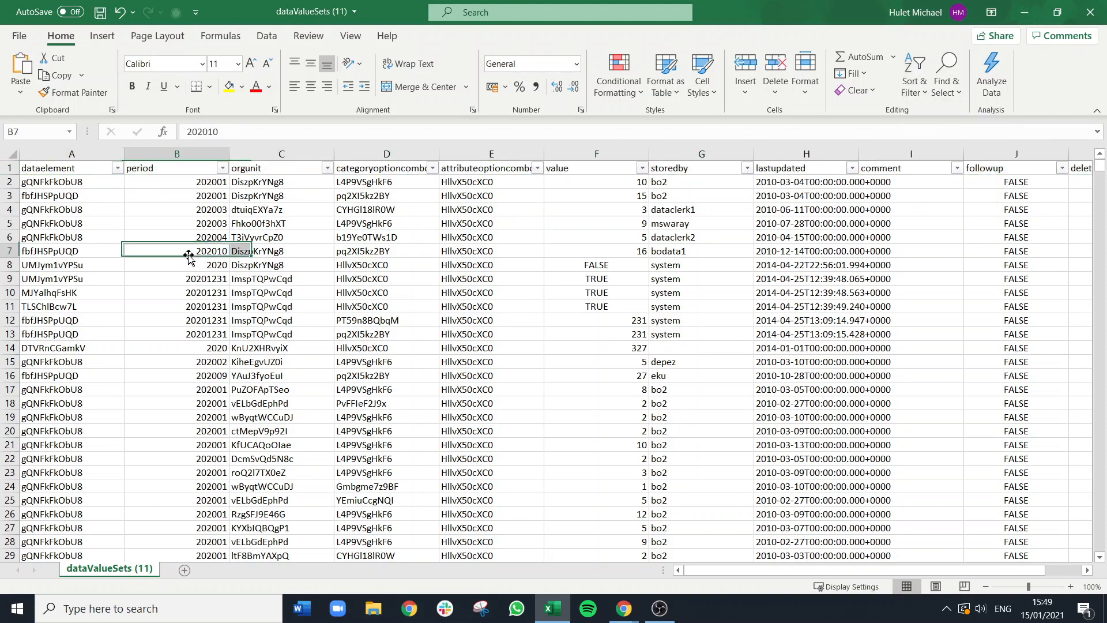
Examine the distinct dataelement identifiers, the period formats, and the orgunit, categoryoptioncombo and attributeoptioncombo columns of the exported data.
{"action": "left_click", "coordinate": [115, 168]}
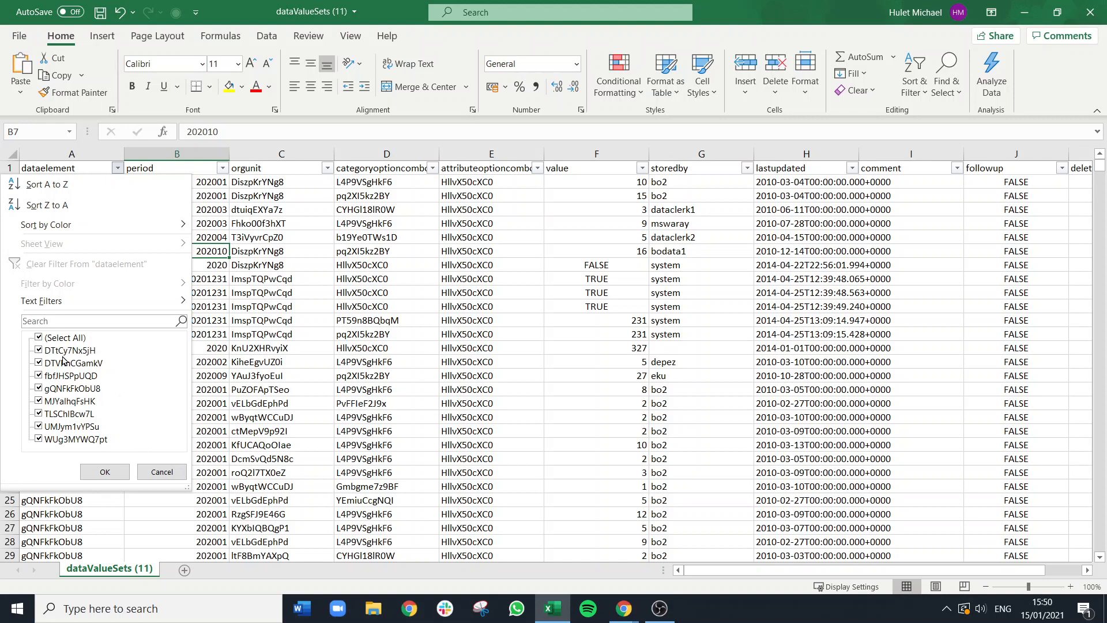
{"action": "left_click", "coordinate": [162, 472]}
{"action": "left_click_drag", "start_coordinate": [176, 183], "coordinate": [179, 312]}
{"action": "left_click", "coordinate": [186, 184]}
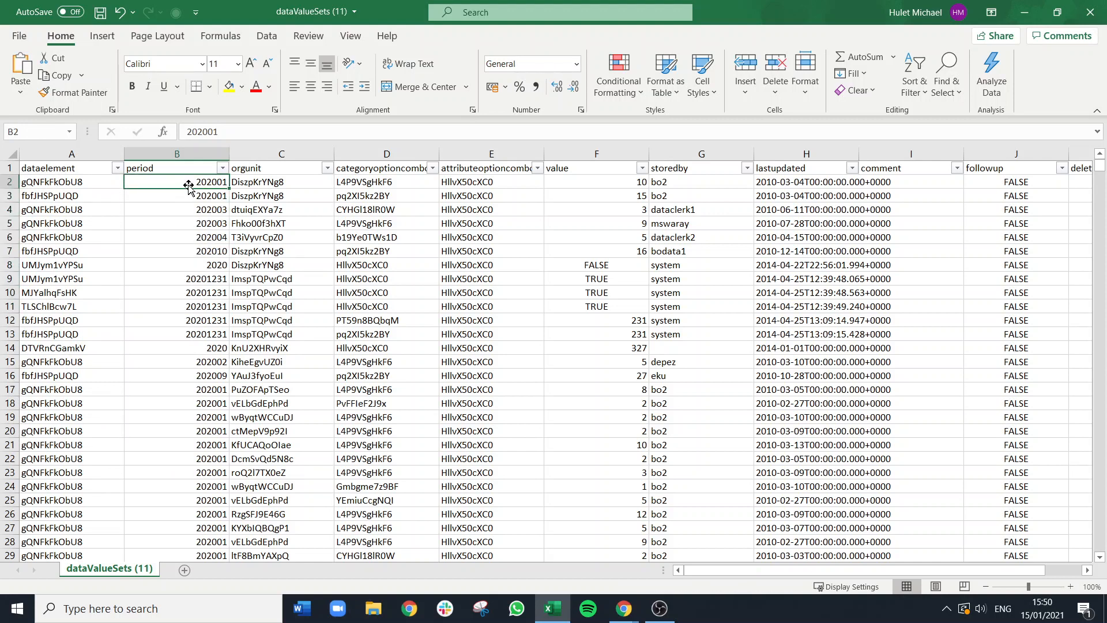
{"action": "left_click", "coordinate": [191, 267]}
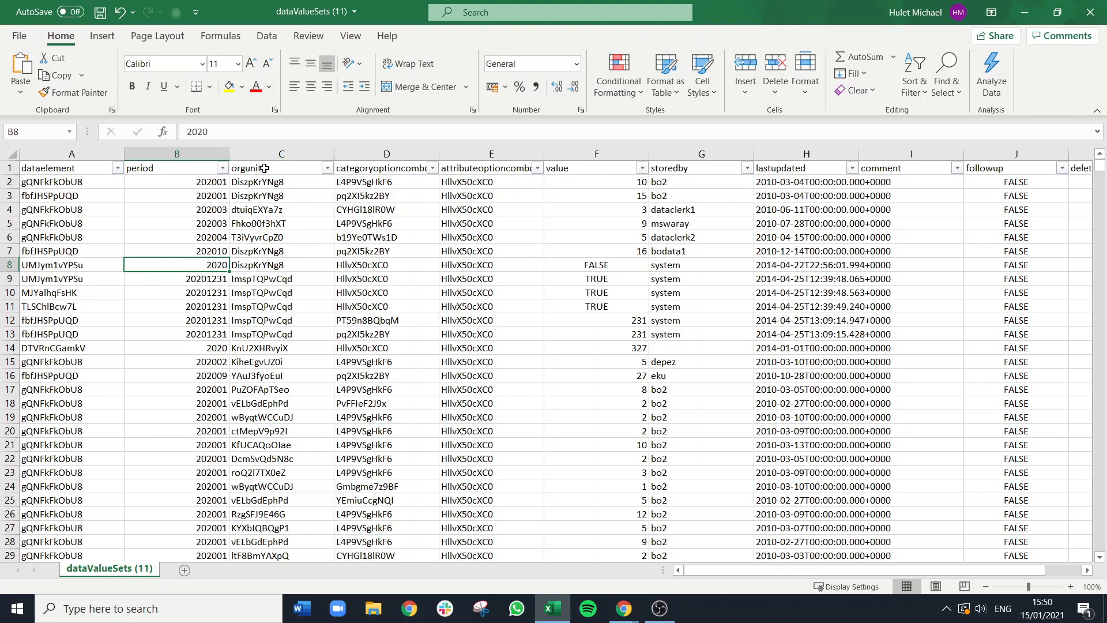
{"action": "left_click_drag", "start_coordinate": [265, 181], "coordinate": [274, 484]}
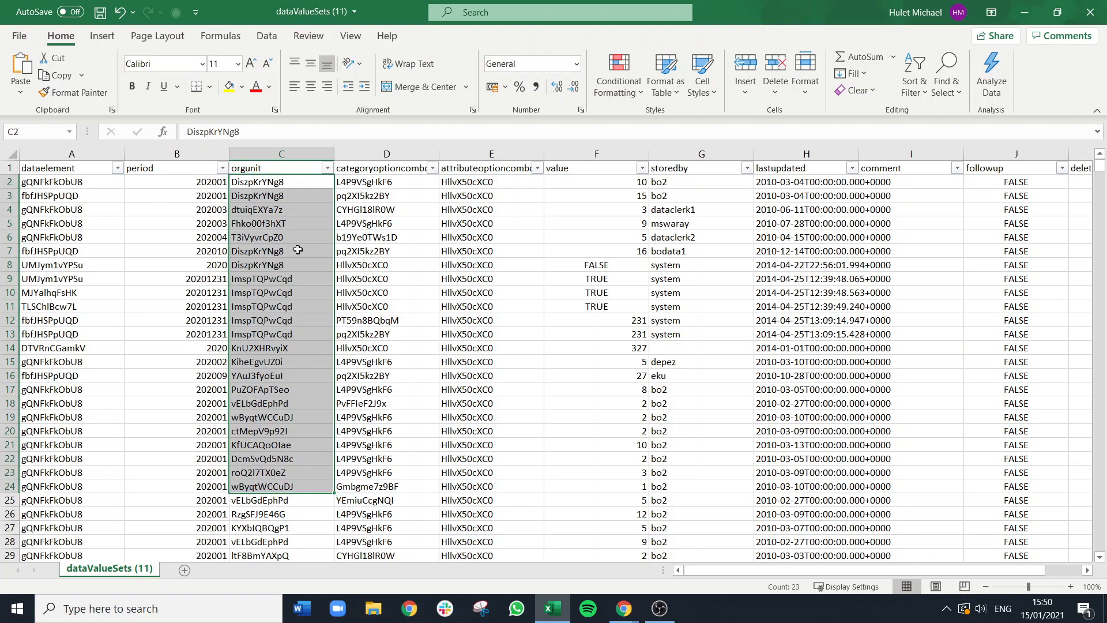
{"action": "left_click", "coordinate": [383, 170]}
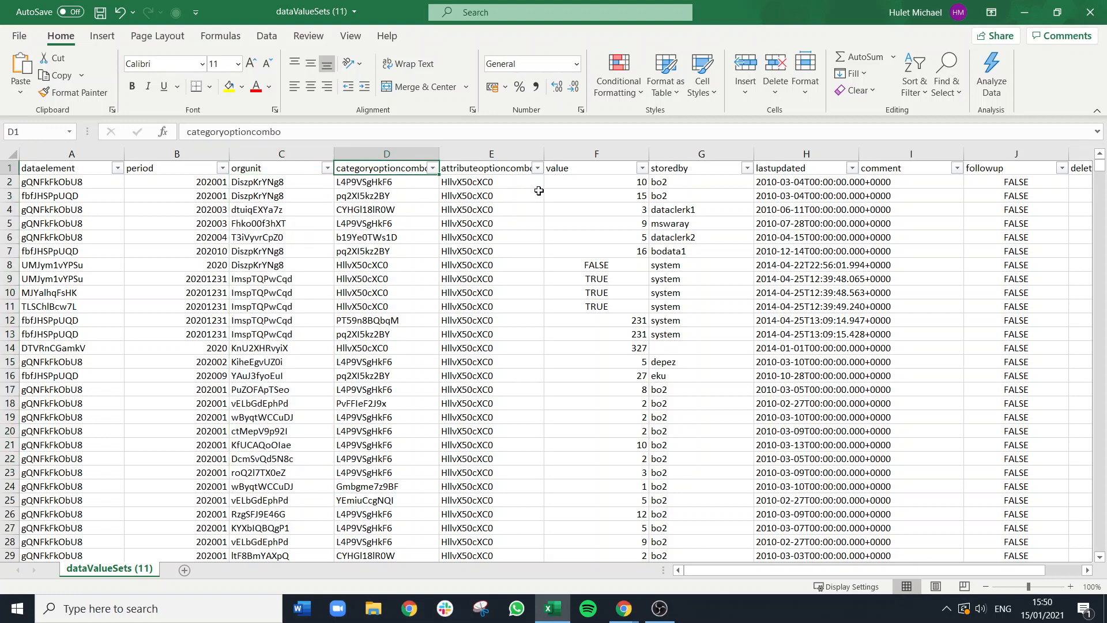
{"action": "key", "text": "Right"}
{"action": "key", "text": "Right"}
Highlight the whole value column with a yellow fill.
{"action": "left_click", "coordinate": [587, 151]}
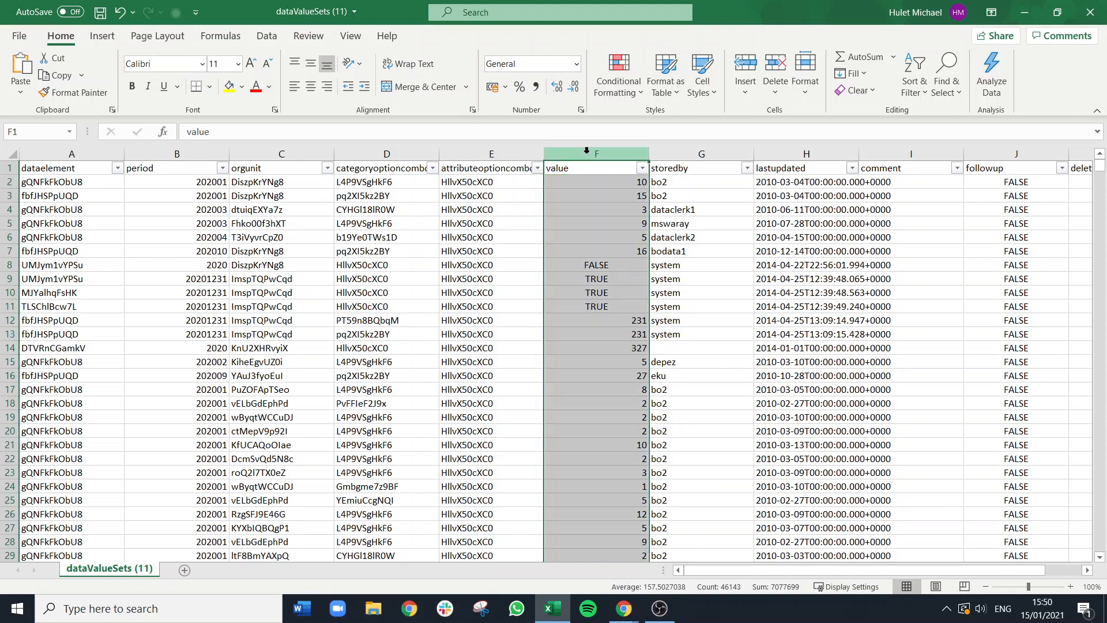
{"action": "left_click", "coordinate": [228, 87]}
{"action": "left_click", "coordinate": [580, 226]}
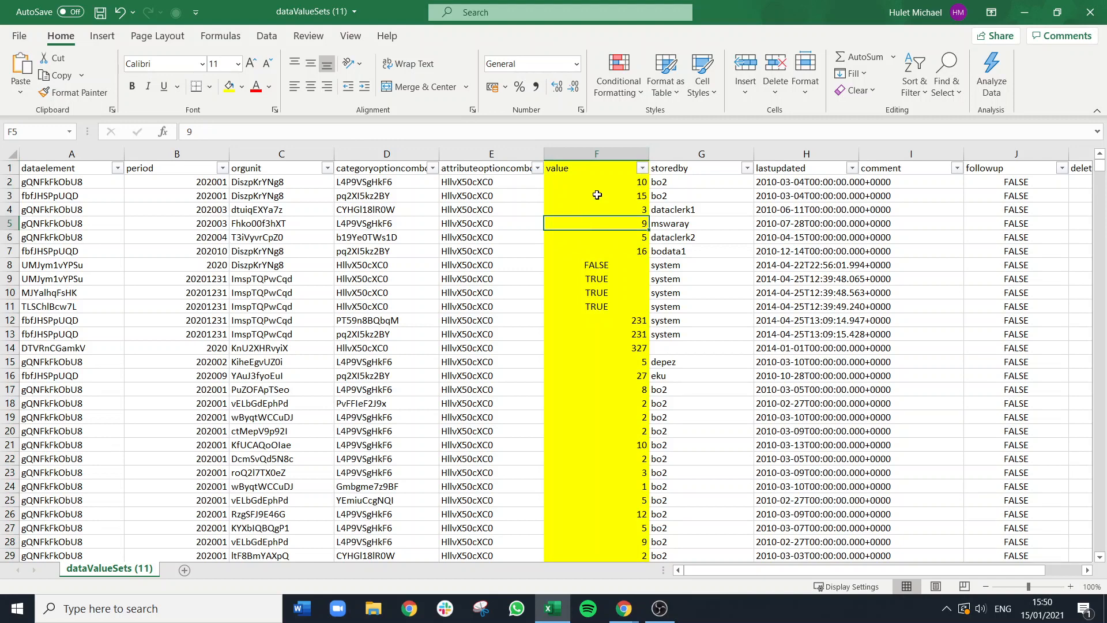
{"action": "left_click", "coordinate": [634, 186]}
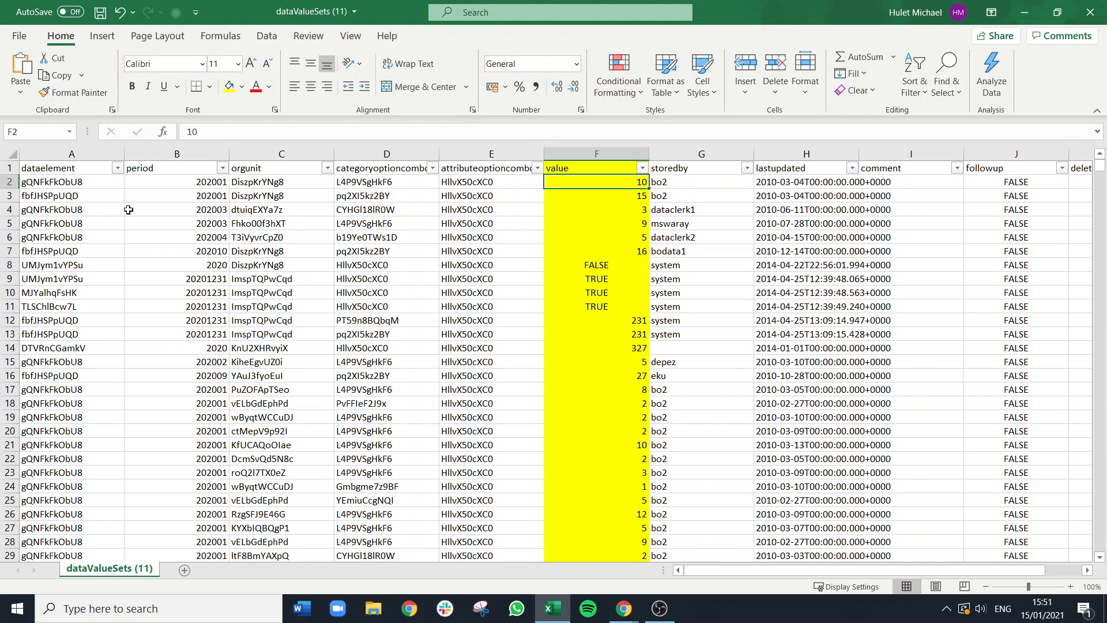
{"action": "left_click_drag", "start_coordinate": [65, 180], "coordinate": [48, 336]}
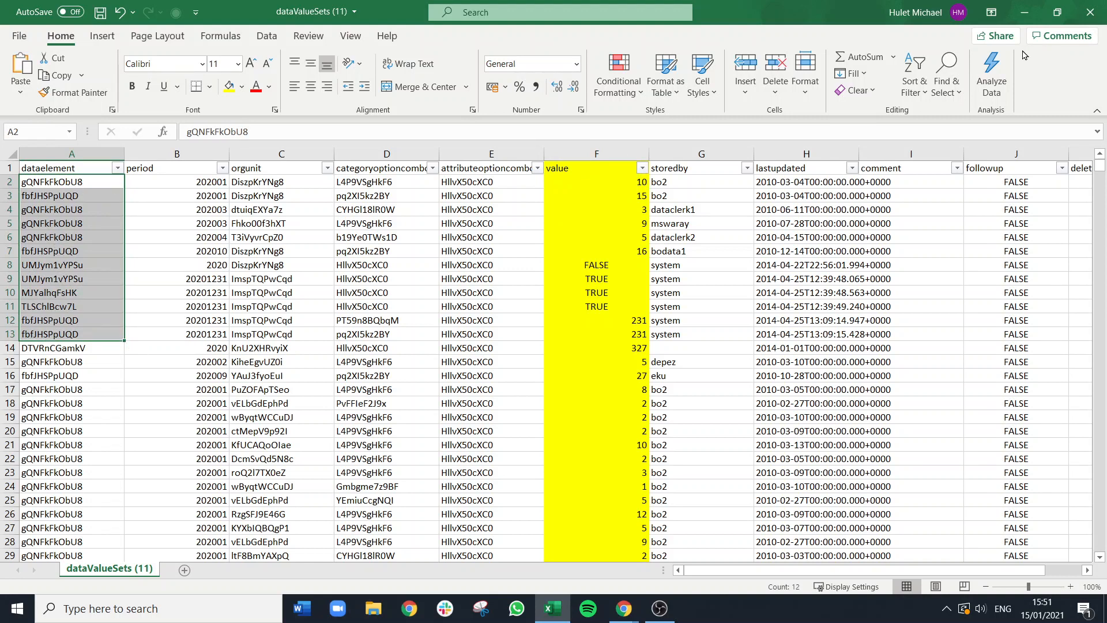
Switch back to DHIS2 in the browser, open the Metadata export page and deselect all metadata types.
{"action": "left_click", "coordinate": [1022, 14]}
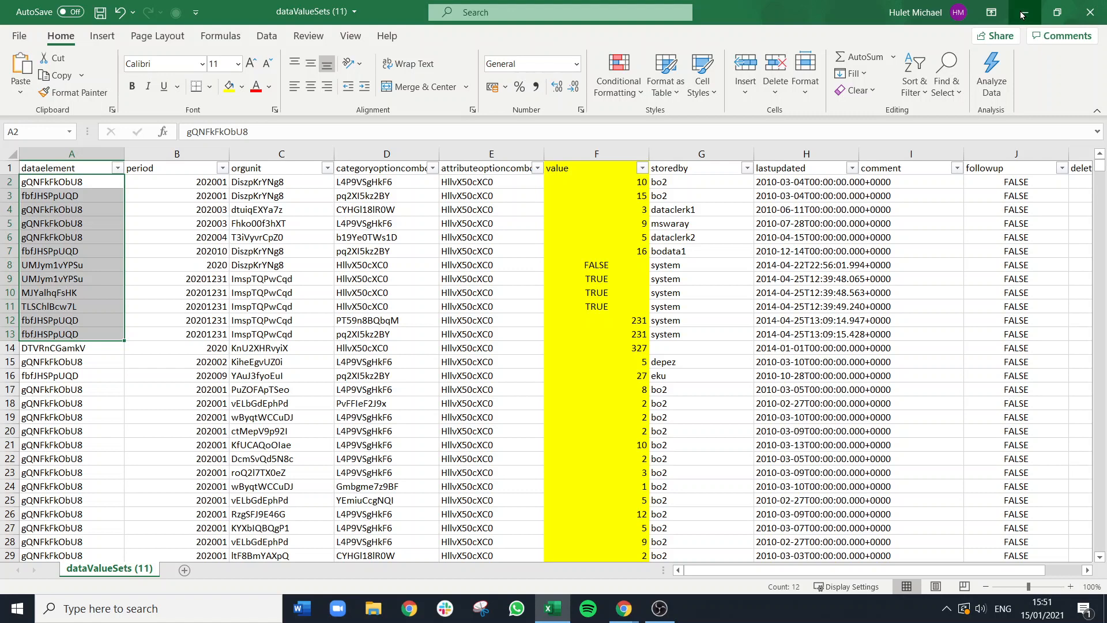
{"action": "scroll", "coordinate": [90, 376], "scroll_direction": "down", "scroll_amount": 1}
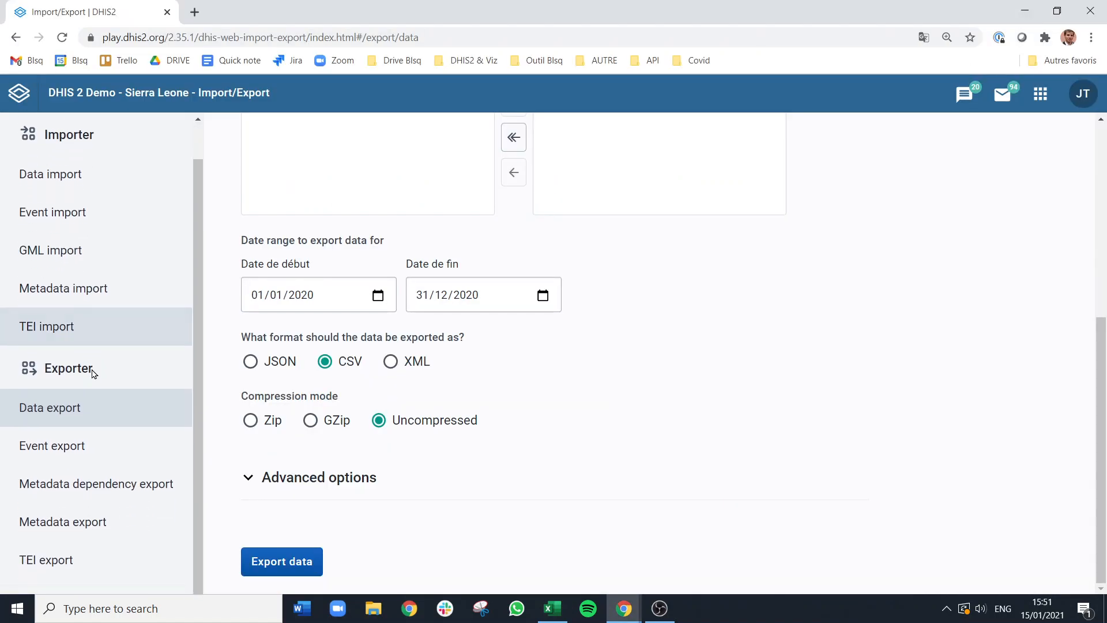
{"action": "left_click", "coordinate": [59, 522]}
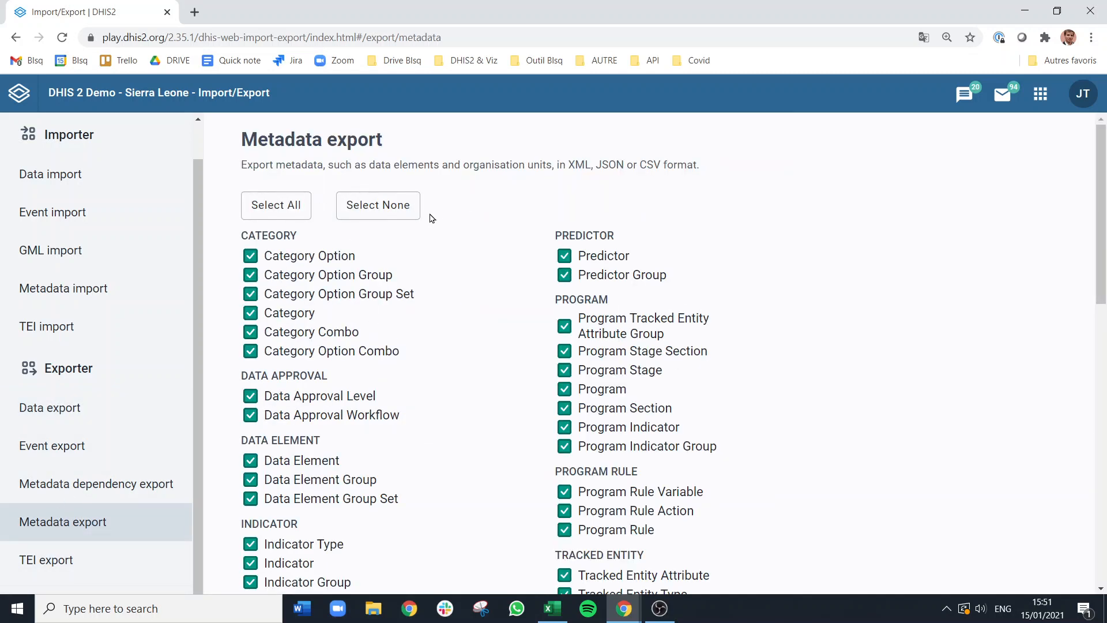
{"action": "left_click", "coordinate": [389, 210]}
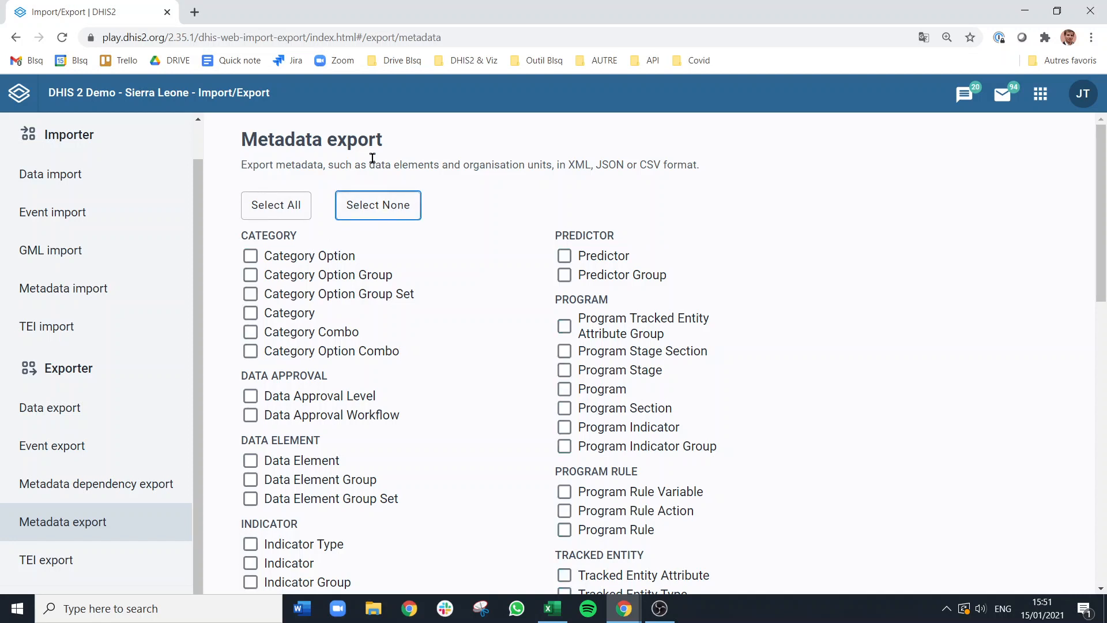
{"action": "scroll", "coordinate": [403, 184], "scroll_direction": "down", "scroll_amount": 2}
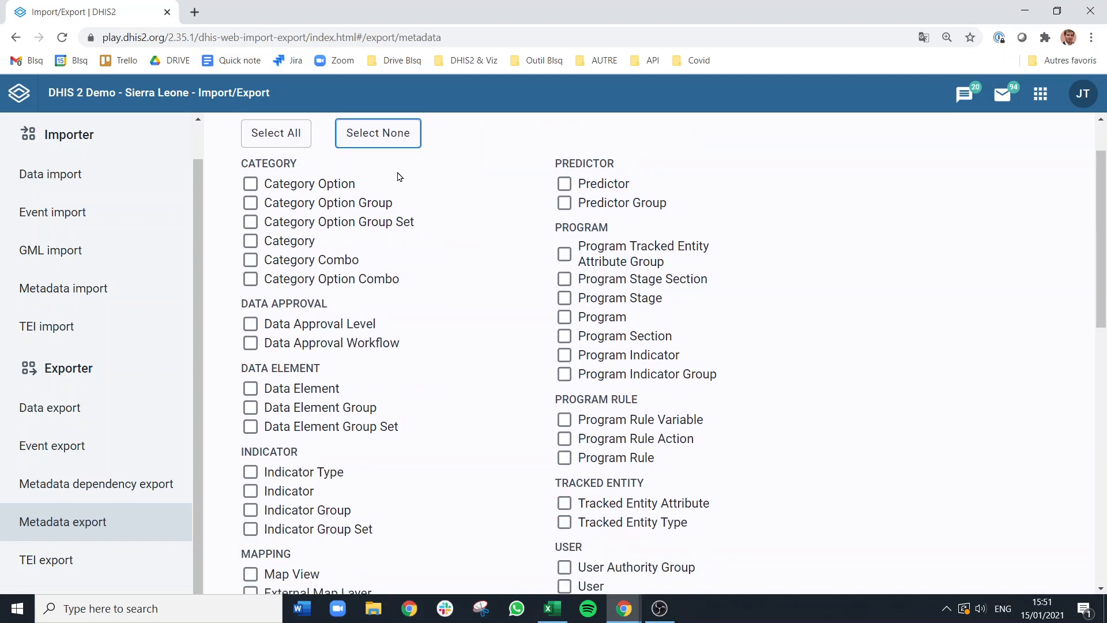
Select Data Element as the only metadata type to export.
{"action": "scroll", "coordinate": [267, 385], "scroll_direction": "down", "scroll_amount": 2}
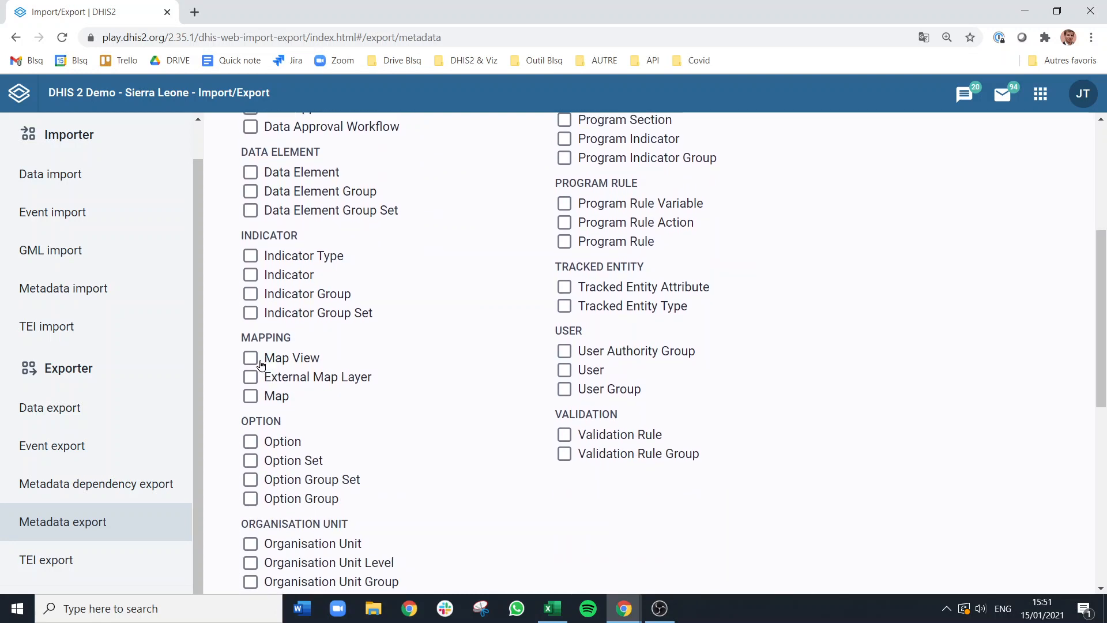
{"action": "scroll", "coordinate": [282, 259], "scroll_direction": "up", "scroll_amount": 1}
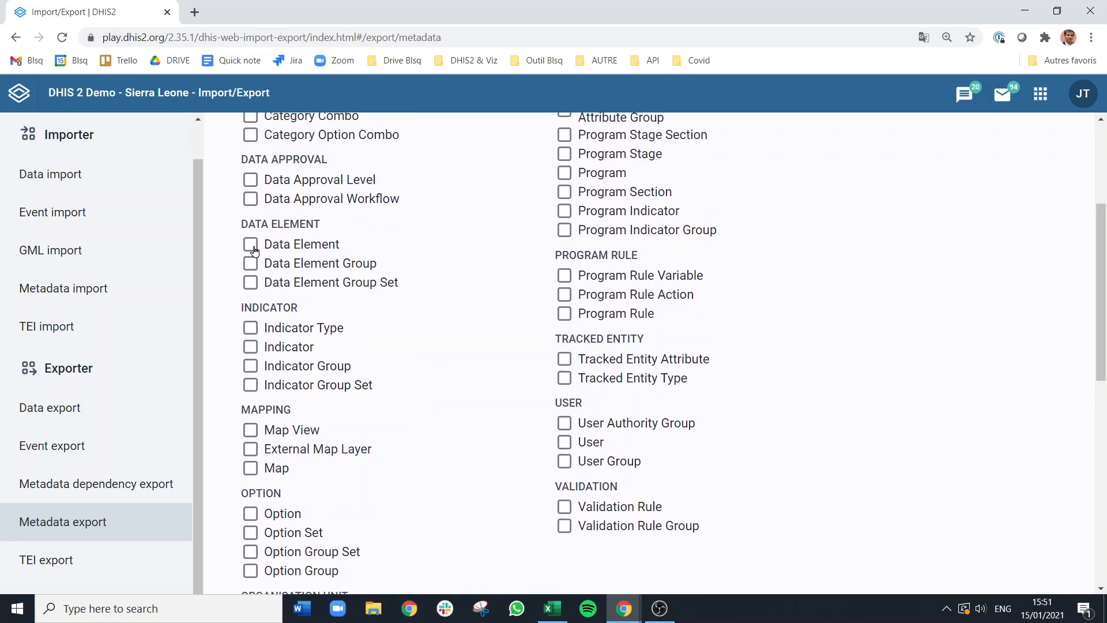
{"action": "left_click", "coordinate": [251, 245]}
{"action": "scroll", "coordinate": [311, 271], "scroll_direction": "up", "scroll_amount": 1}
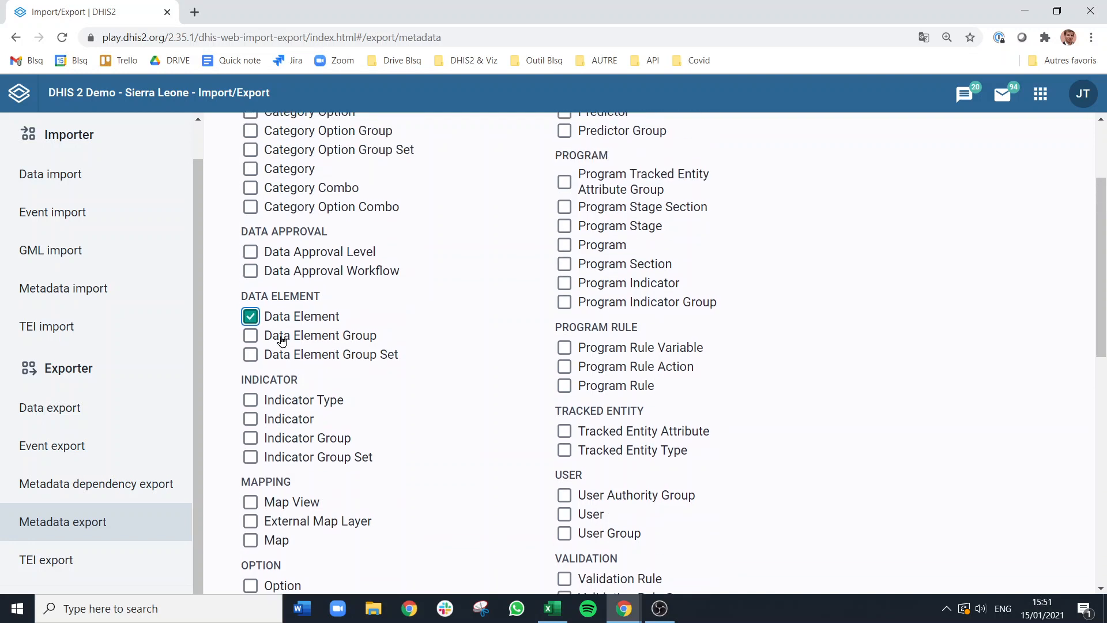
{"action": "scroll", "coordinate": [307, 322], "scroll_direction": "up", "scroll_amount": 2}
Export the selected metadata in CSV format with the Uncompressed compression mode.
{"action": "scroll", "coordinate": [306, 322], "scroll_direction": "down", "scroll_amount": 10}
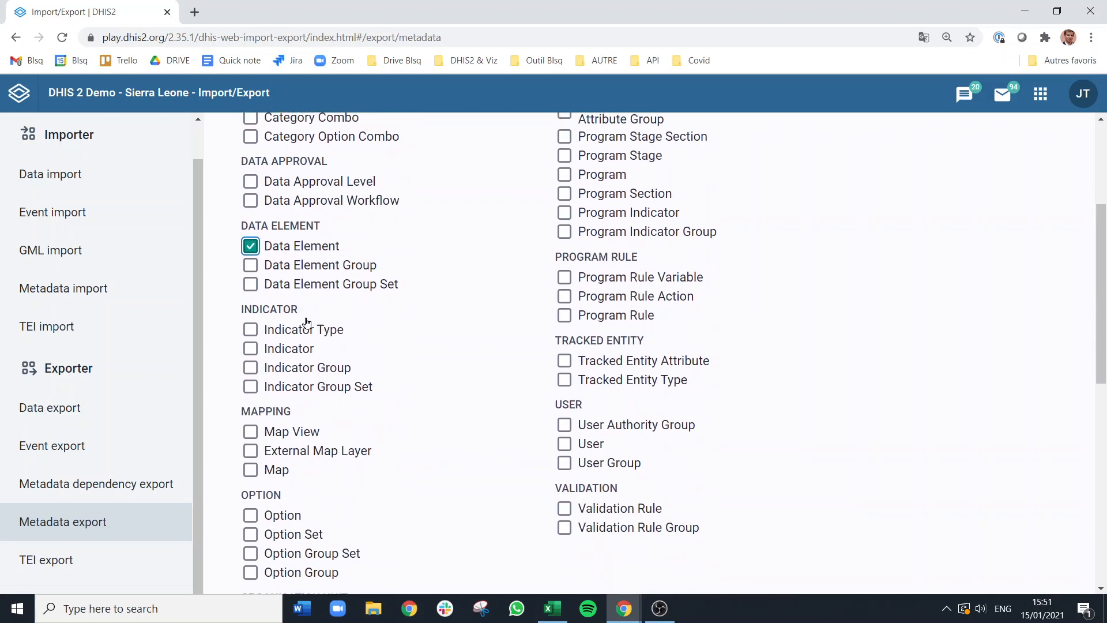
{"action": "left_click", "coordinate": [326, 392]}
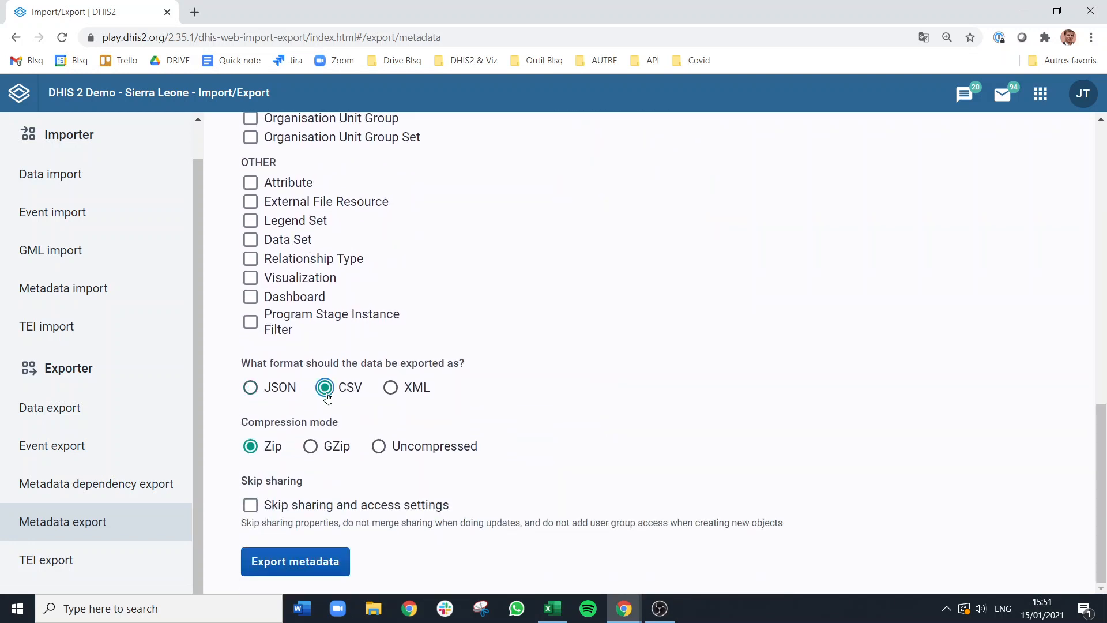
{"action": "left_click", "coordinate": [381, 451]}
{"action": "left_click", "coordinate": [299, 566]}
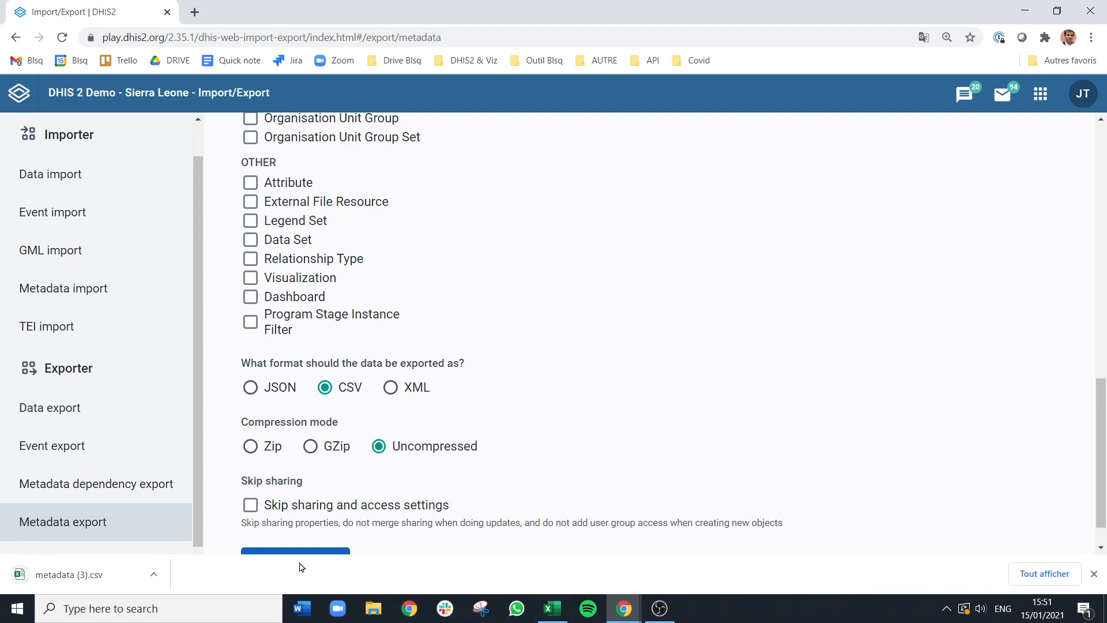
Open the downloaded metadata (3).csv in Excel and widen the code, id and name columns to make their contents readable.
{"action": "left_click", "coordinate": [117, 576]}
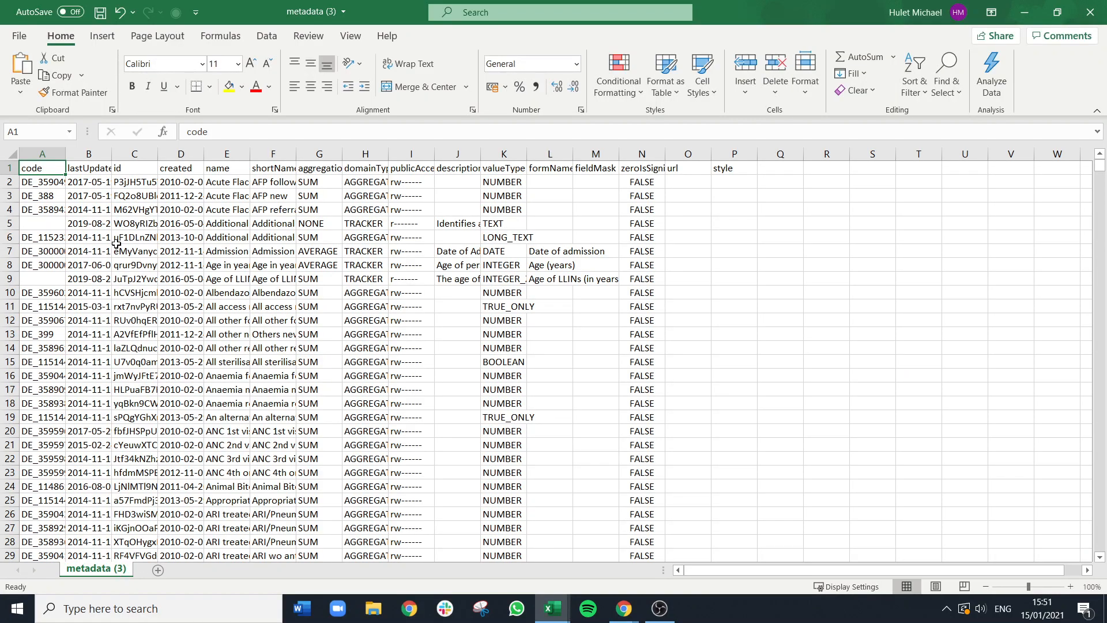
{"action": "left_click_drag", "start_coordinate": [62, 153], "coordinate": [119, 153]}
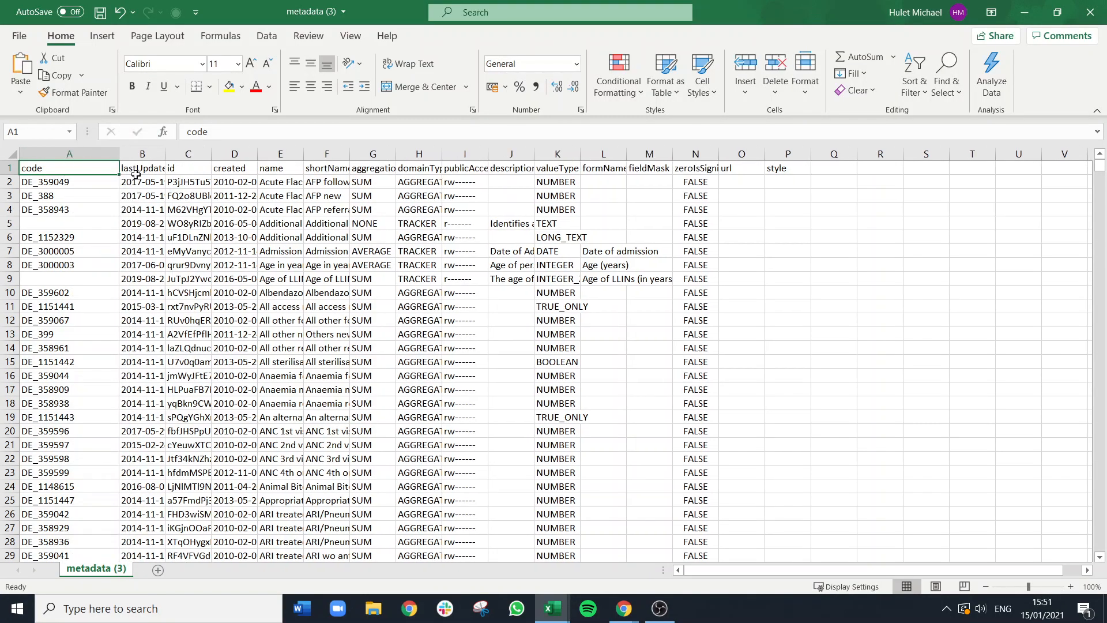
{"action": "double_click", "coordinate": [215, 151]}
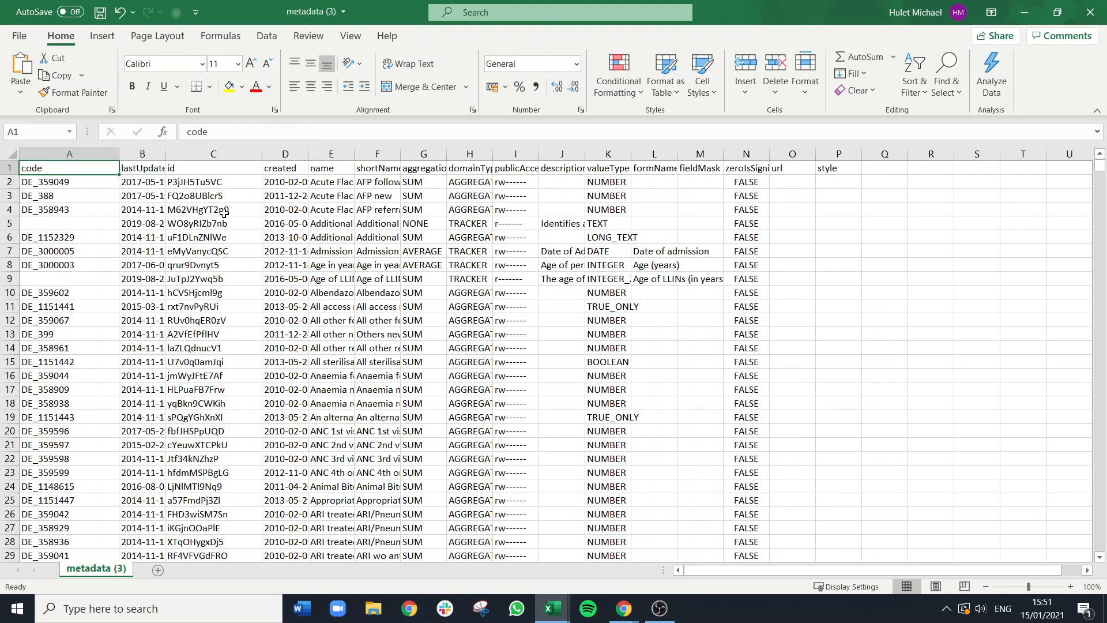
{"action": "left_click", "coordinate": [203, 182]}
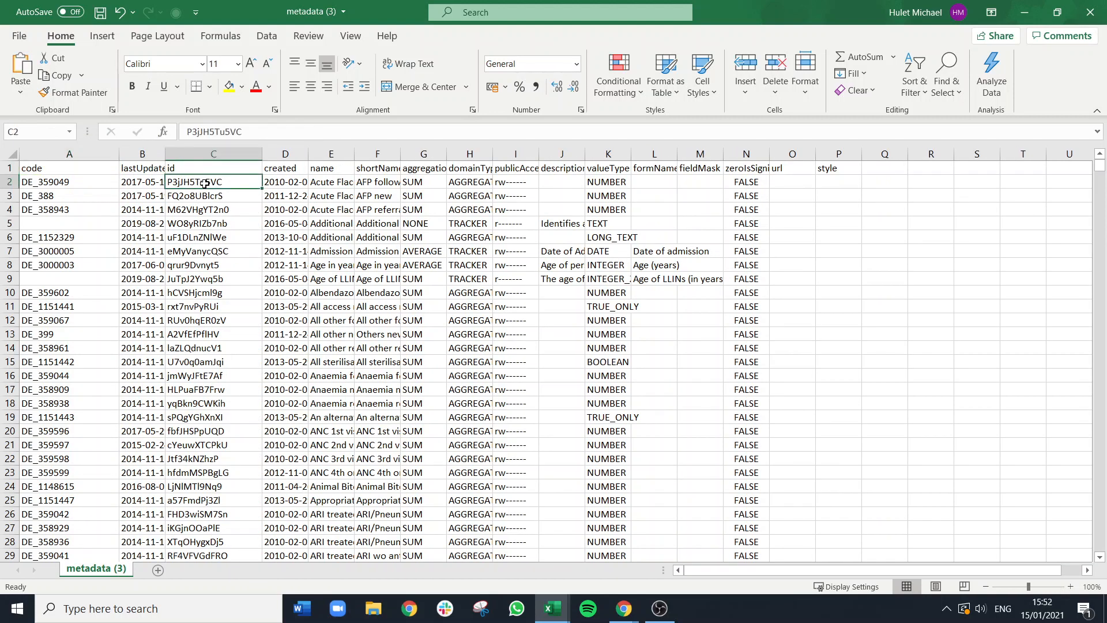
{"action": "left_click_drag", "start_coordinate": [355, 155], "coordinate": [479, 154]}
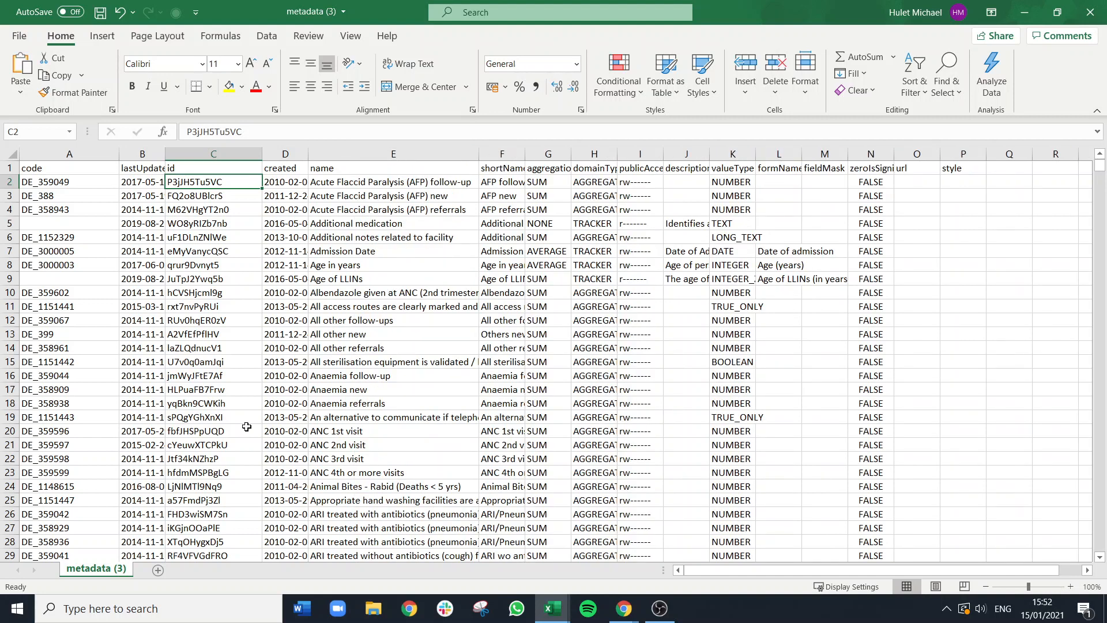
Switch to the dataValueSets (11) workbook and copy the dataelement identifier from cell A2.
{"action": "mouse_move", "coordinate": [552, 608]}
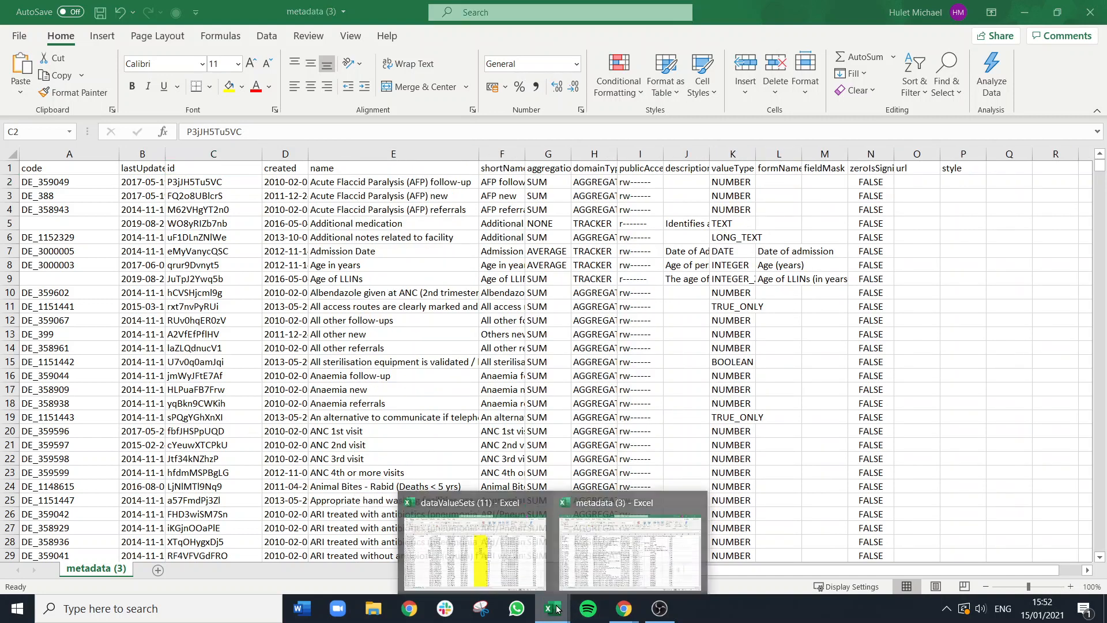
{"action": "left_click", "coordinate": [507, 548]}
{"action": "left_click", "coordinate": [49, 182]}
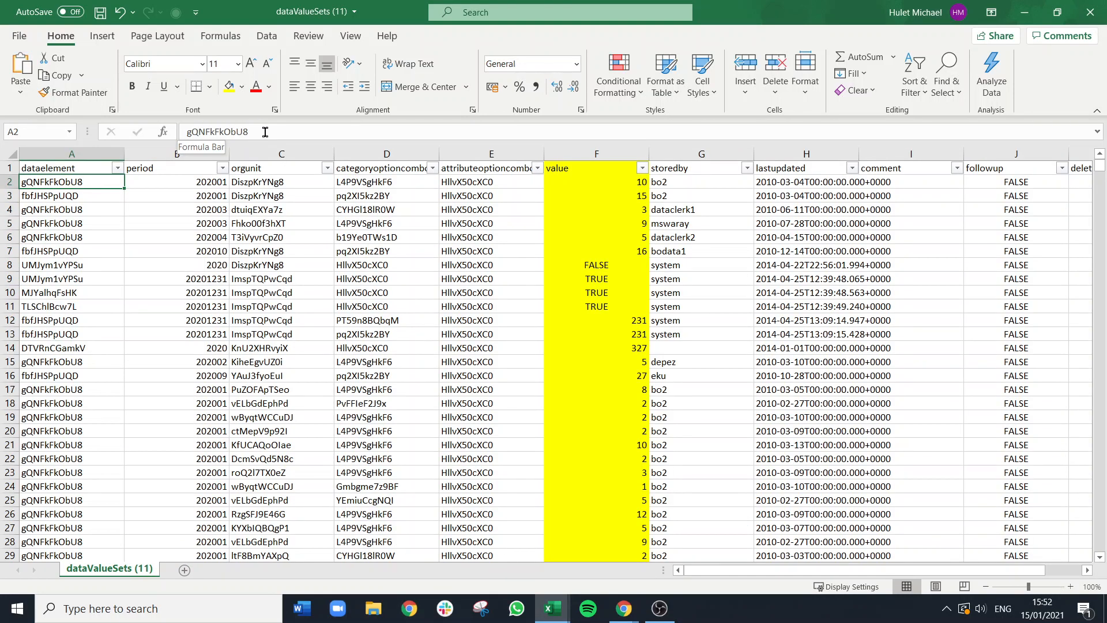
{"action": "left_click_drag", "start_coordinate": [264, 133], "coordinate": [176, 138]}
{"action": "key", "text": "ctrl+c"}
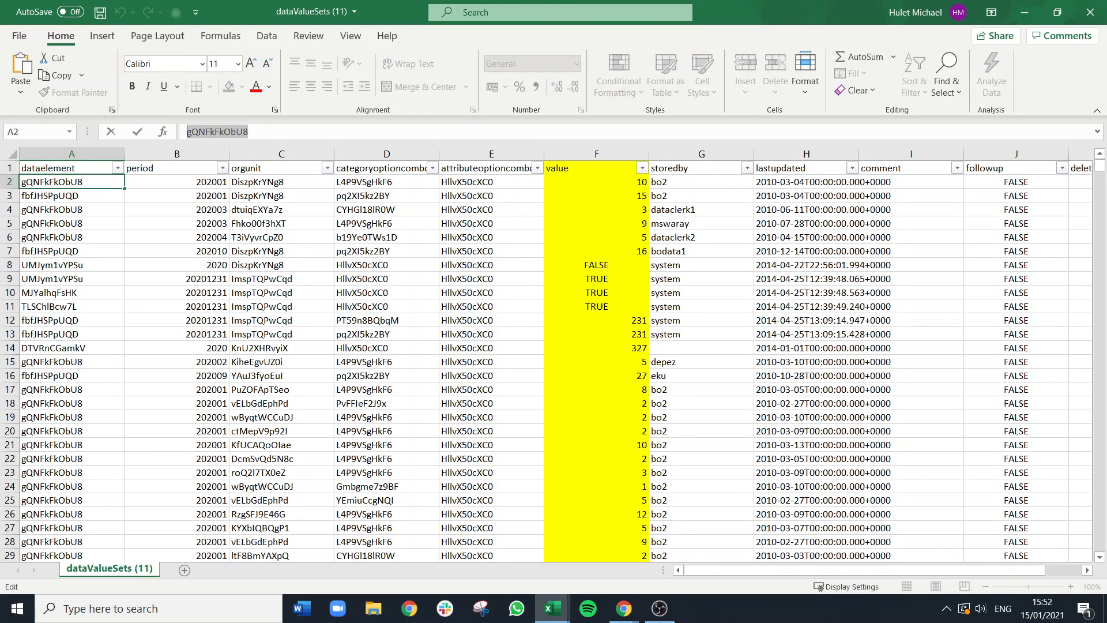
Return to the metadata (3) workbook, search for the identifier gQNFkFkObU8 and check the matching data element's name.
{"action": "left_click", "coordinate": [1024, 12]}
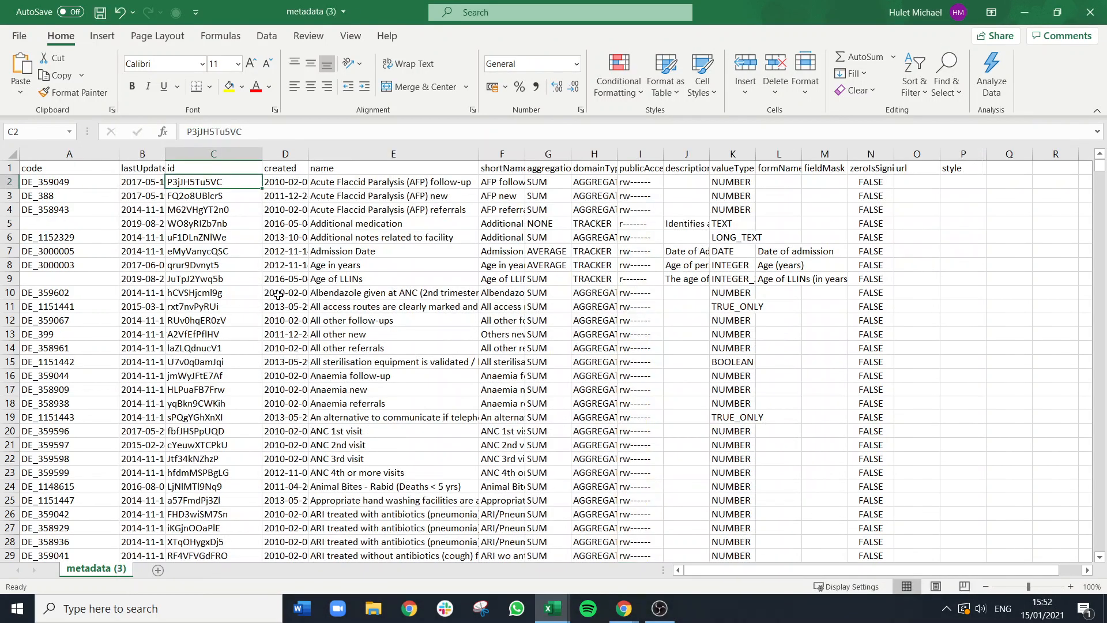
{"action": "key", "text": "ctrl+f"}
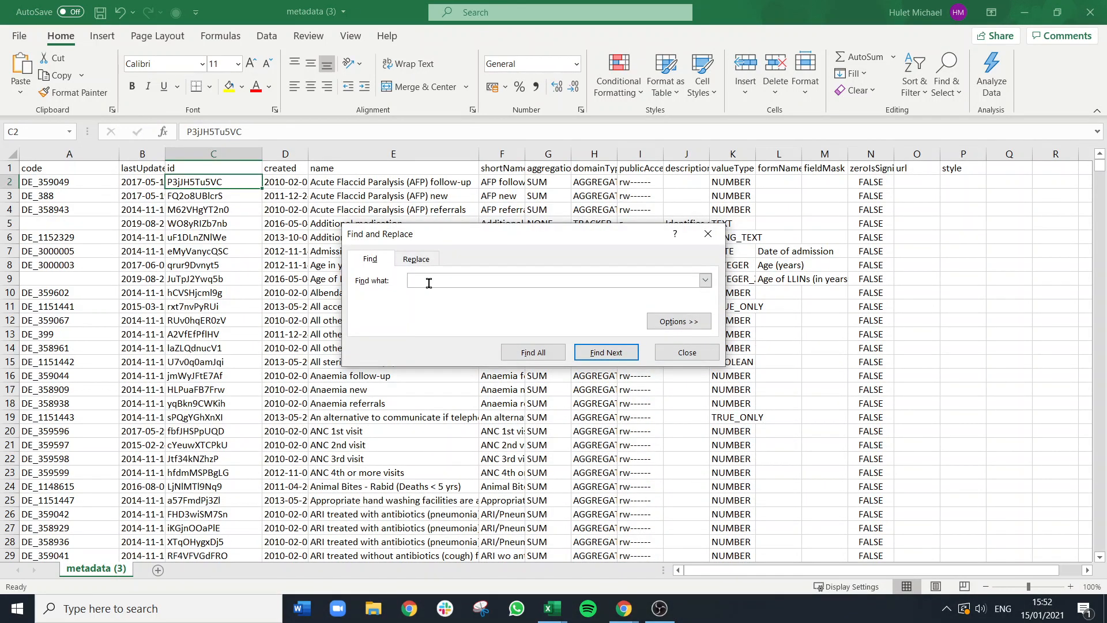
{"action": "key", "text": "ctrl+v"}
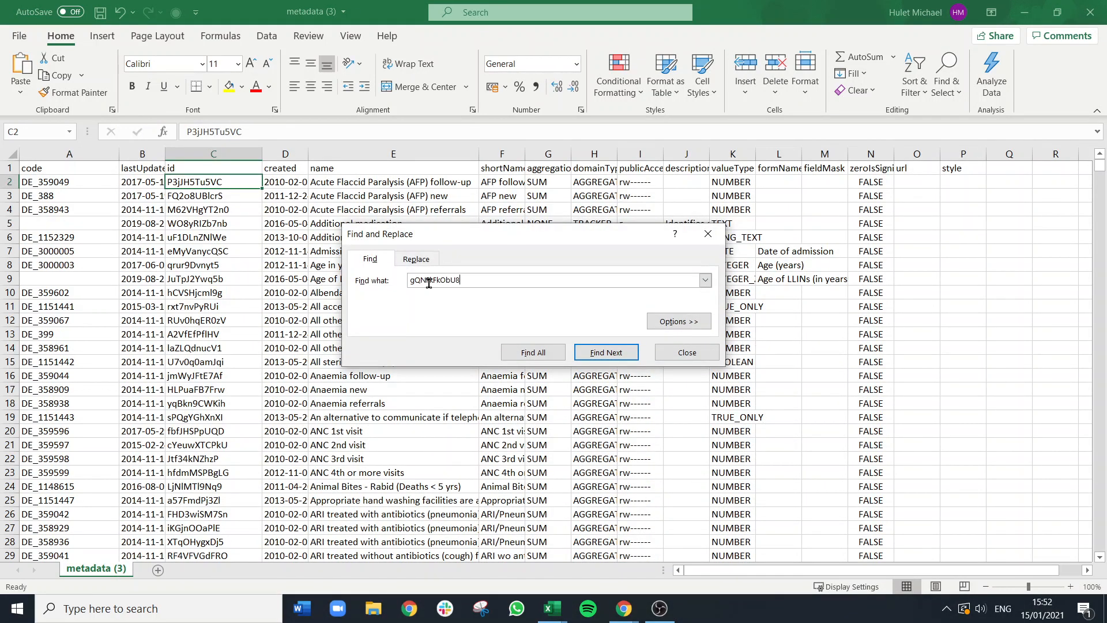
{"action": "left_click", "coordinate": [616, 354]}
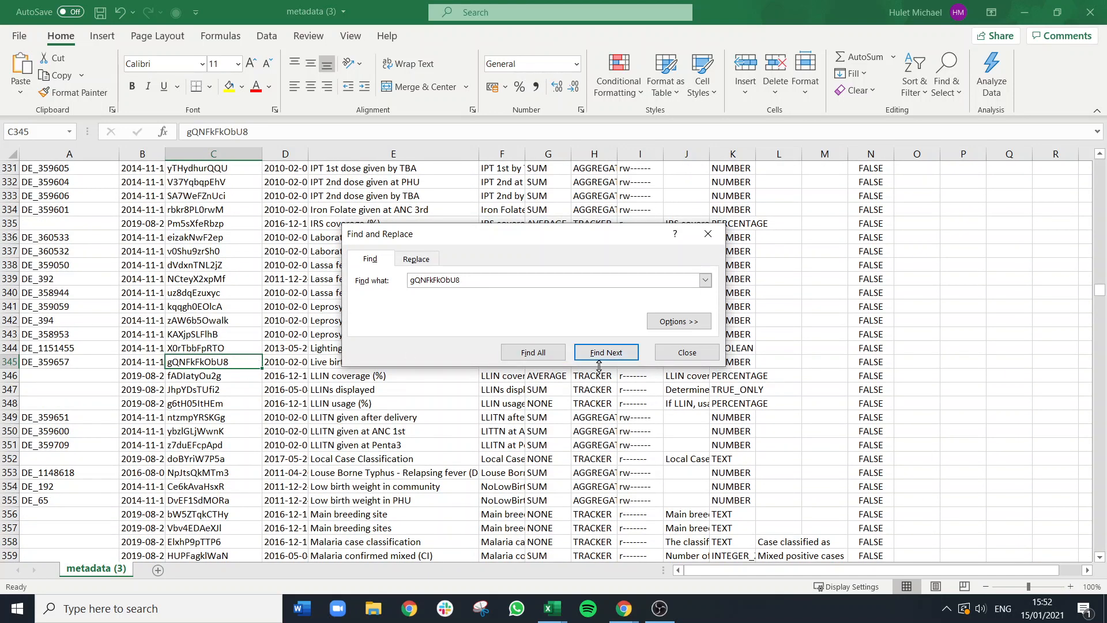
{"action": "left_click", "coordinate": [684, 352]}
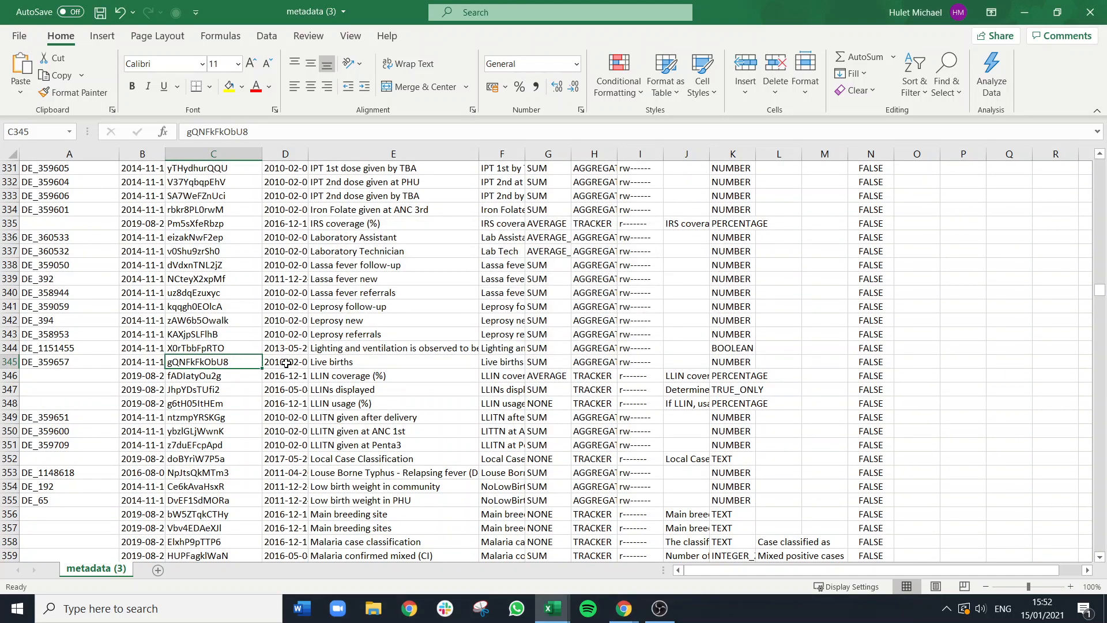
{"action": "left_click", "coordinate": [334, 360]}
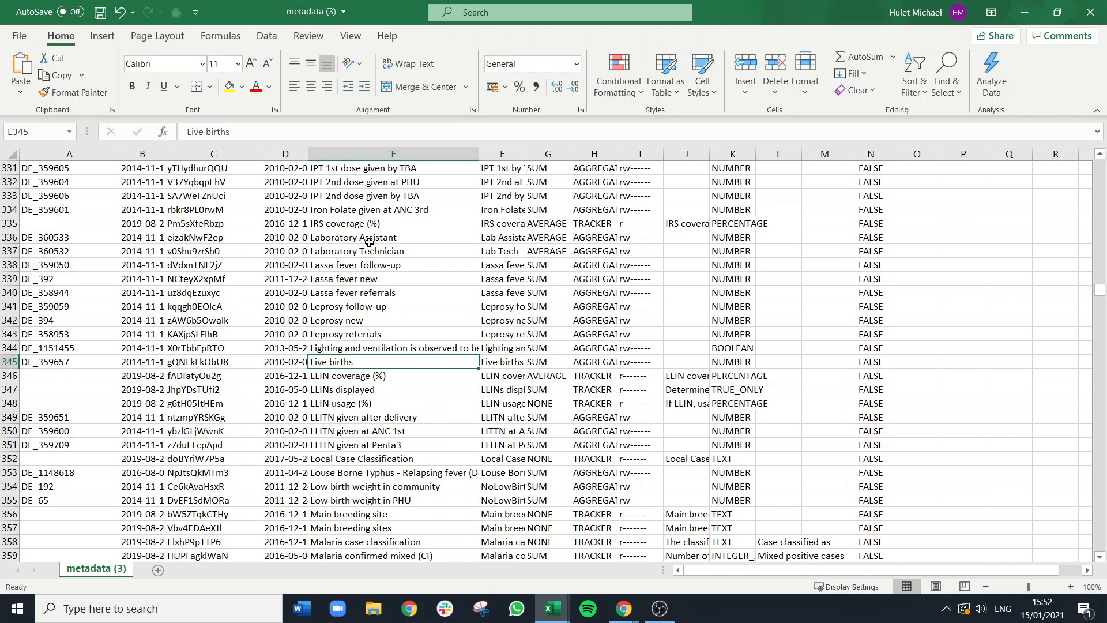
{"action": "scroll", "coordinate": [369, 242], "scroll_direction": "up", "scroll_amount": 2}
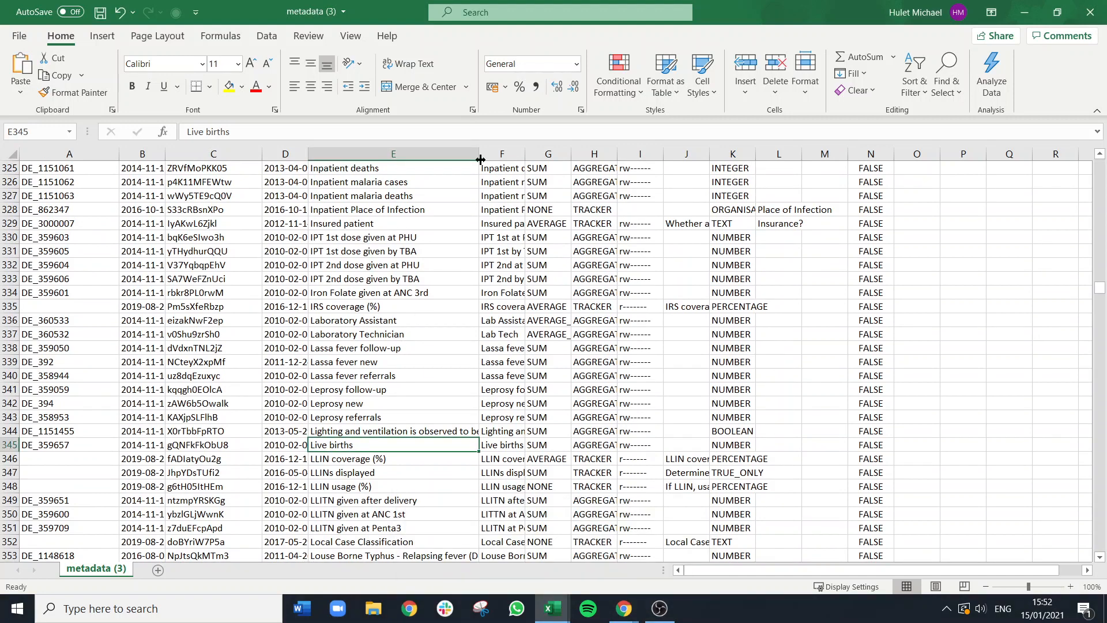
{"action": "key", "text": "alt+Tab"}
{"action": "key", "text": "alt+Tab"}
{"action": "key", "text": "alt+Tab"}
{"action": "key", "text": "alt+Tab"}
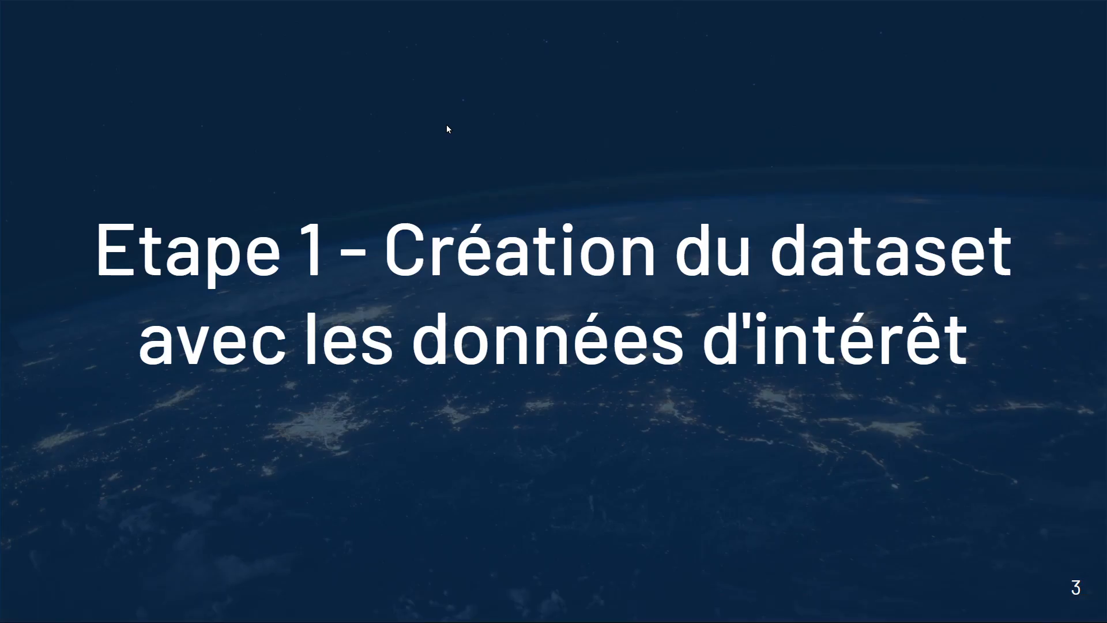
{"action": "left_click", "coordinate": [430, 162]}
{"action": "scroll", "coordinate": [429, 162], "scroll_direction": "down", "scroll_amount": 7}
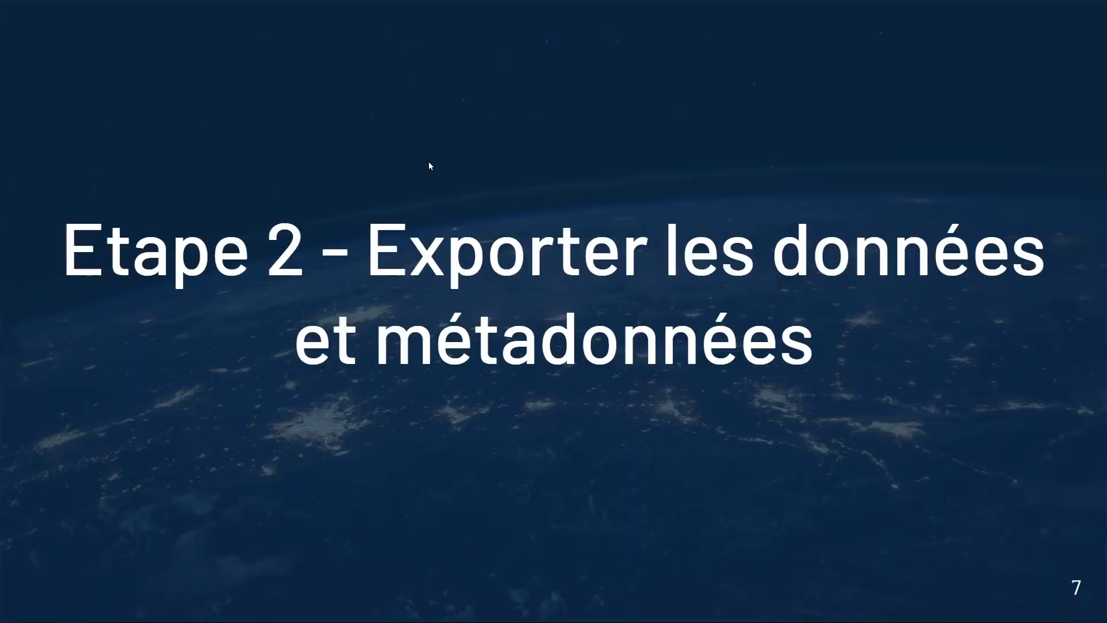
{"action": "scroll", "coordinate": [433, 173], "scroll_direction": "up", "scroll_amount": 1}
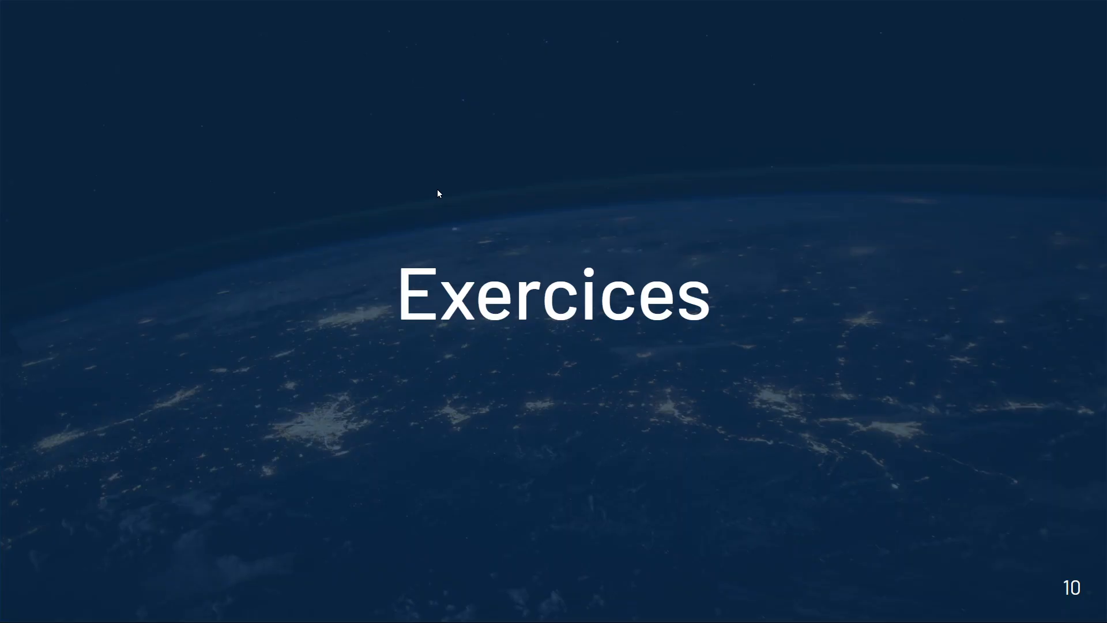
{"action": "left_click", "coordinate": [460, 214]}
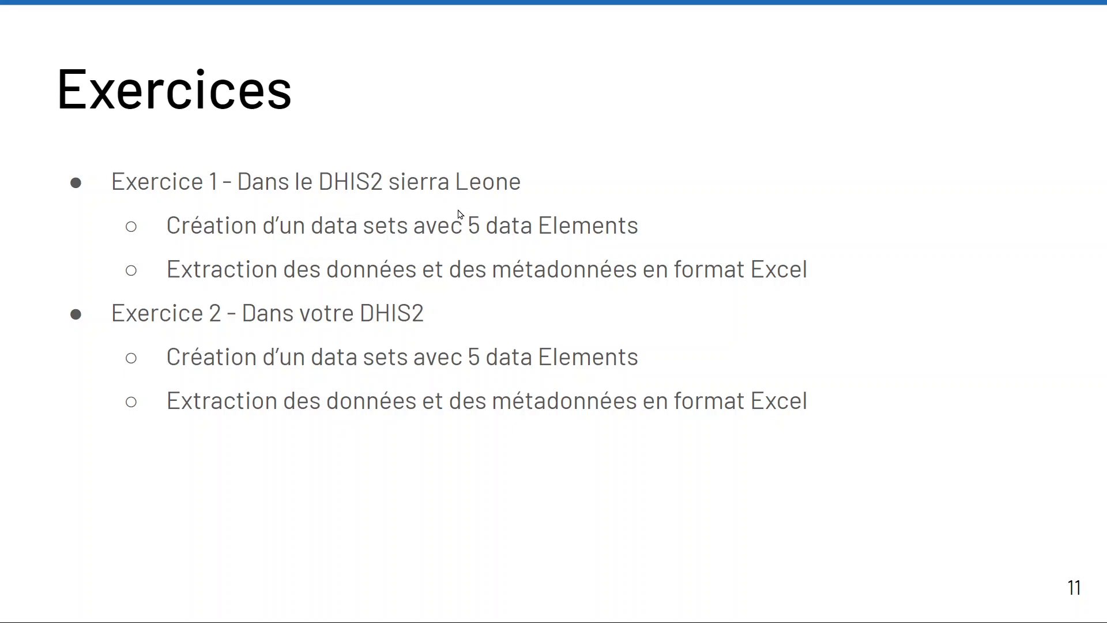